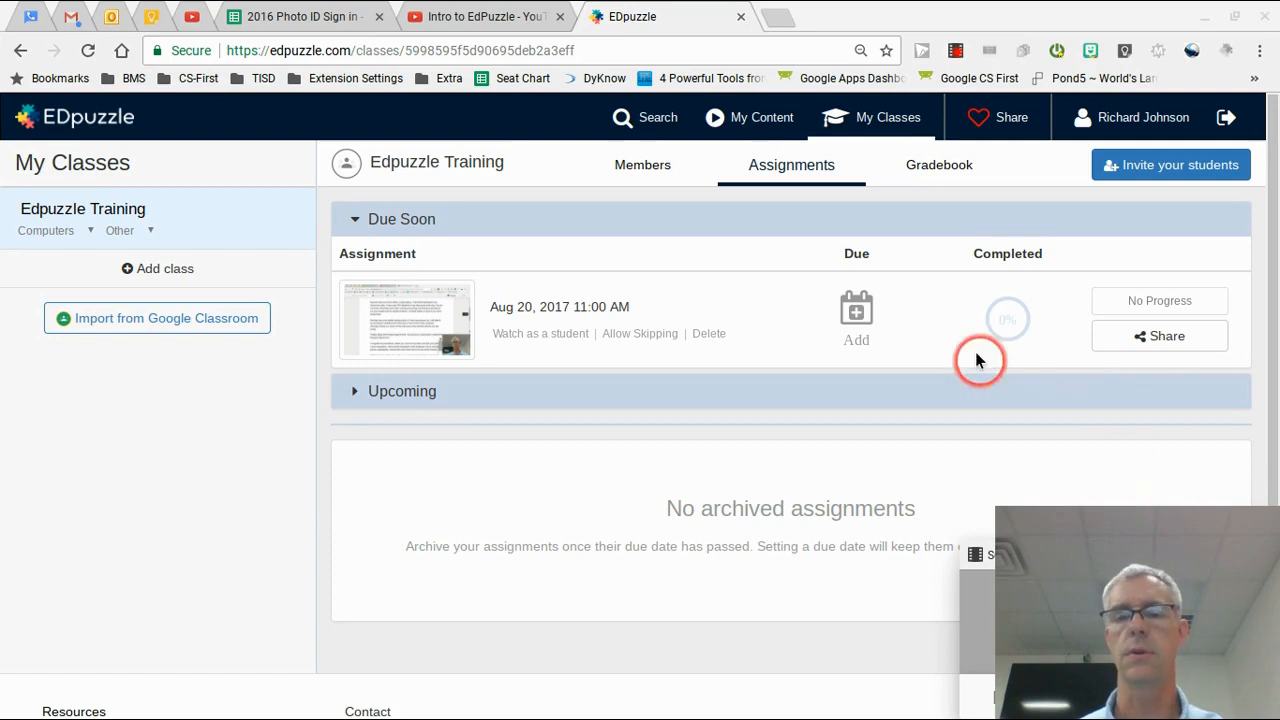
Open My Content and look through the saved videos and folders.
click(750, 120)
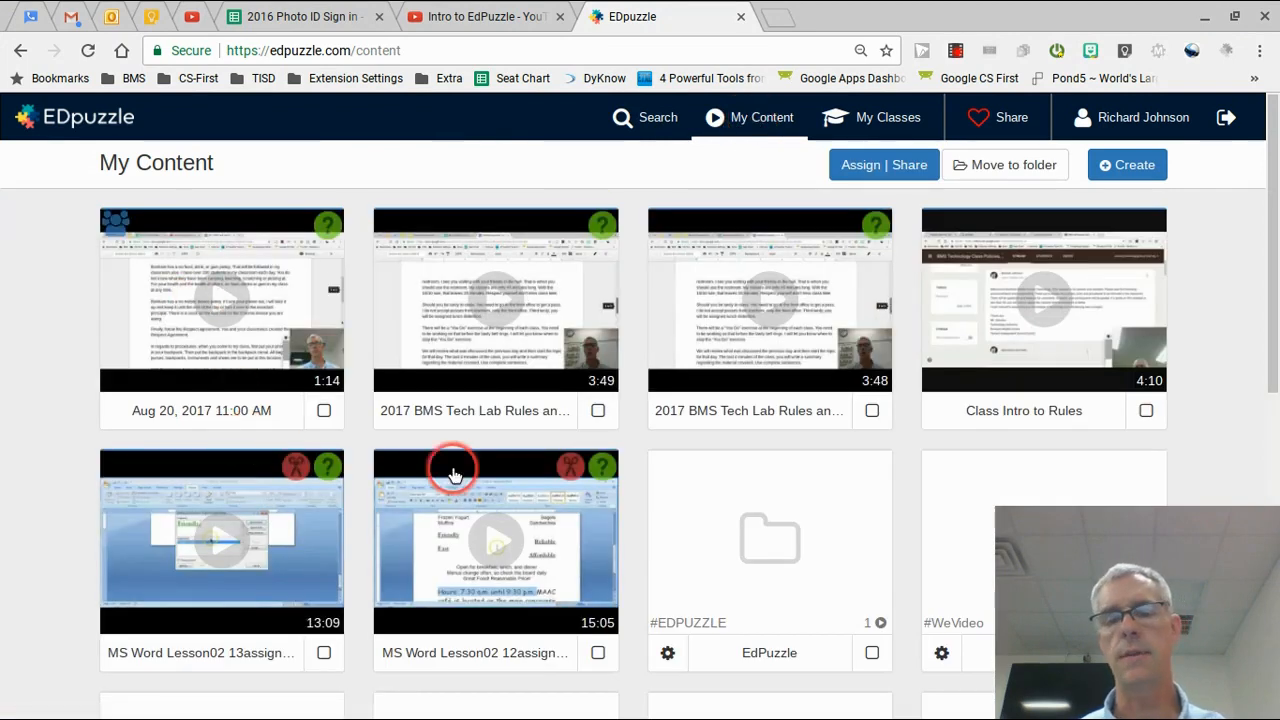
scroll(452, 474, down, 7)
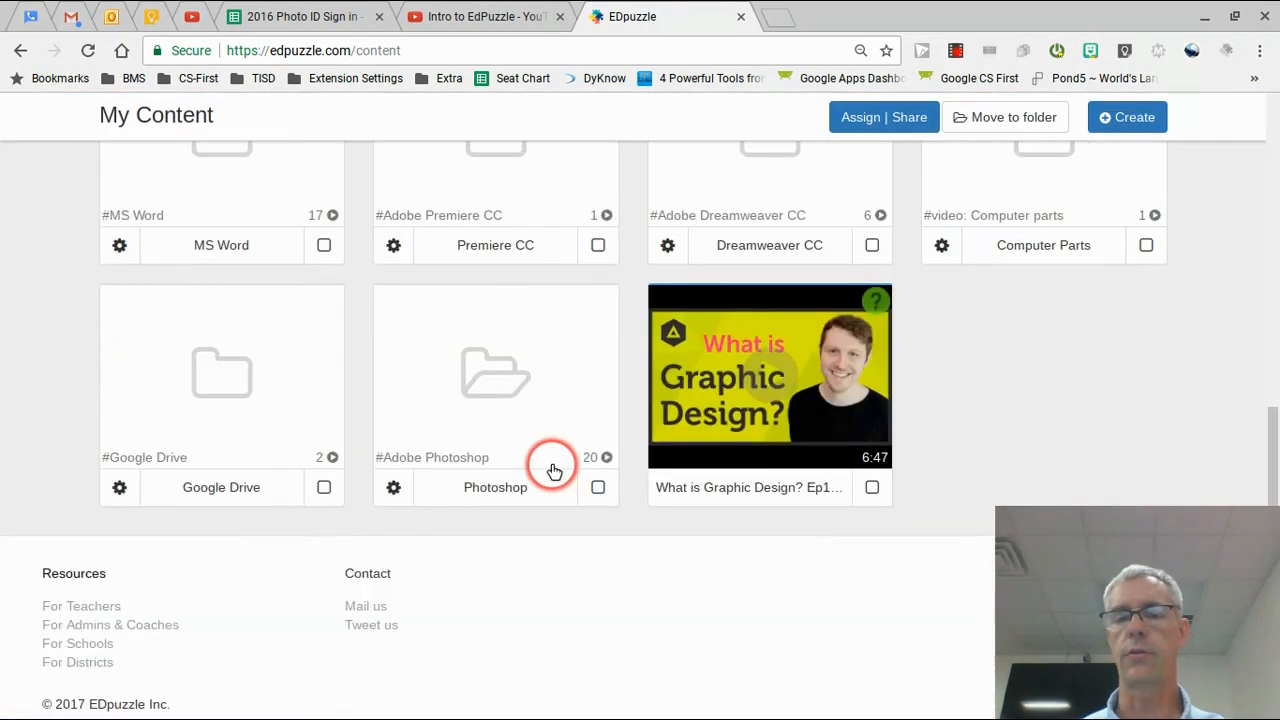
scroll(553, 471, down, 1)
scroll(551, 467, up, 8)
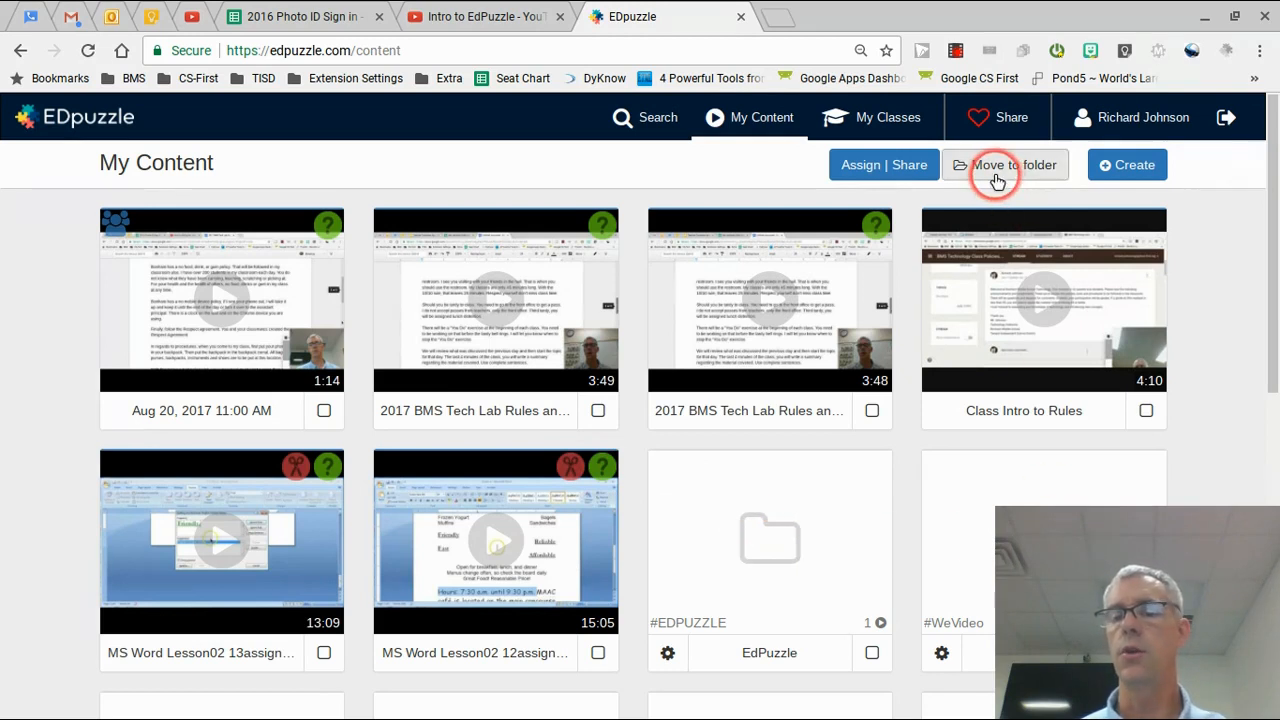
Select the 3:49 "2017 BMS Tech Lab Rules" video and review its options for assigning to a class and sharing with anyone.
click(872, 409)
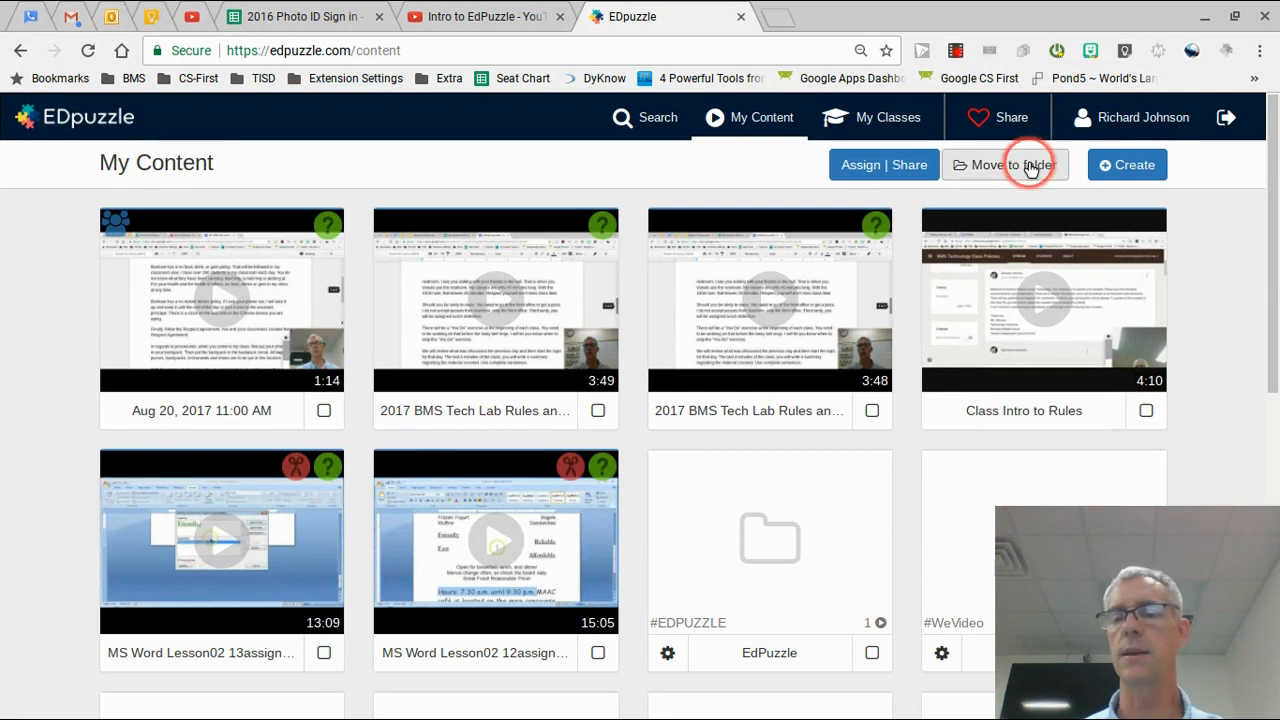
click(870, 170)
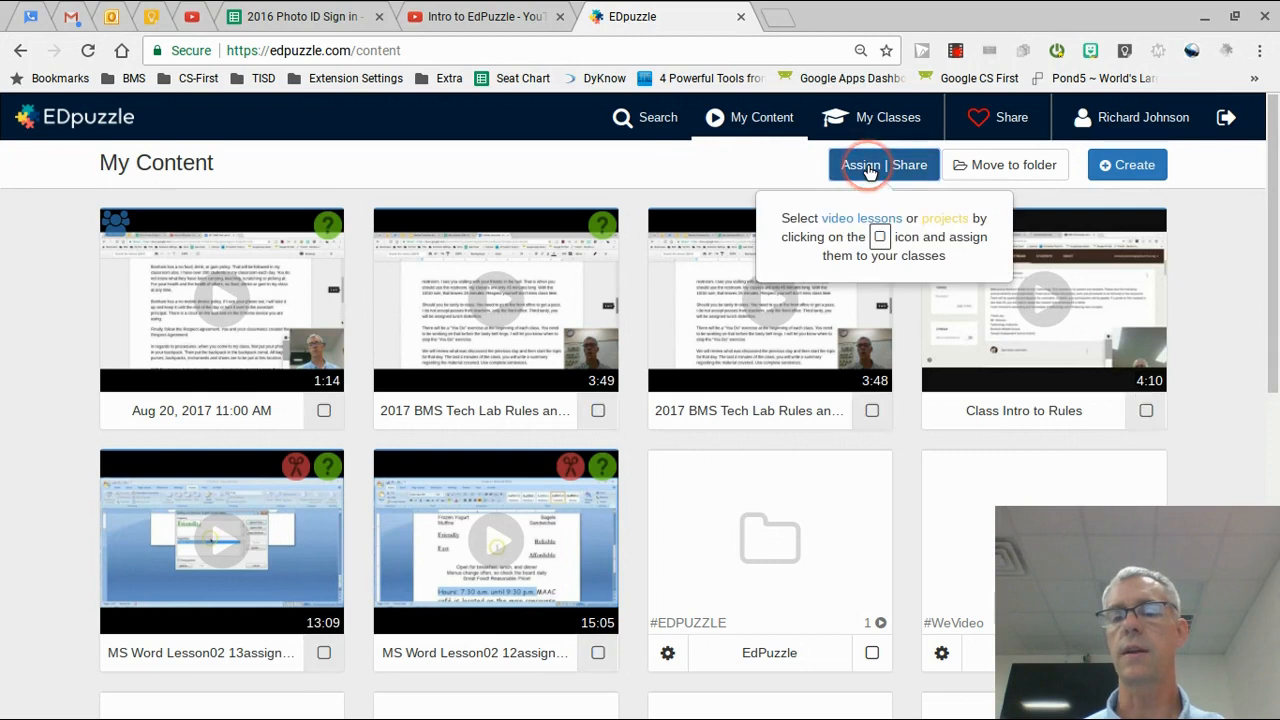
click(598, 414)
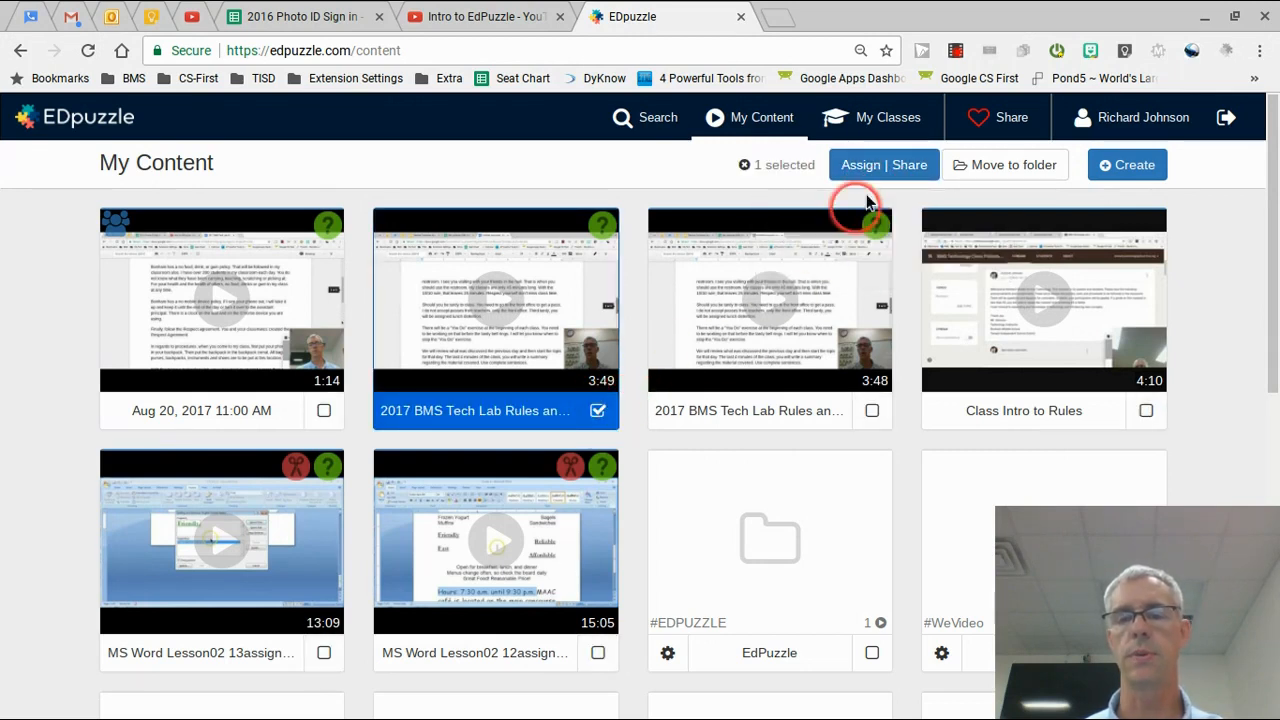
click(897, 171)
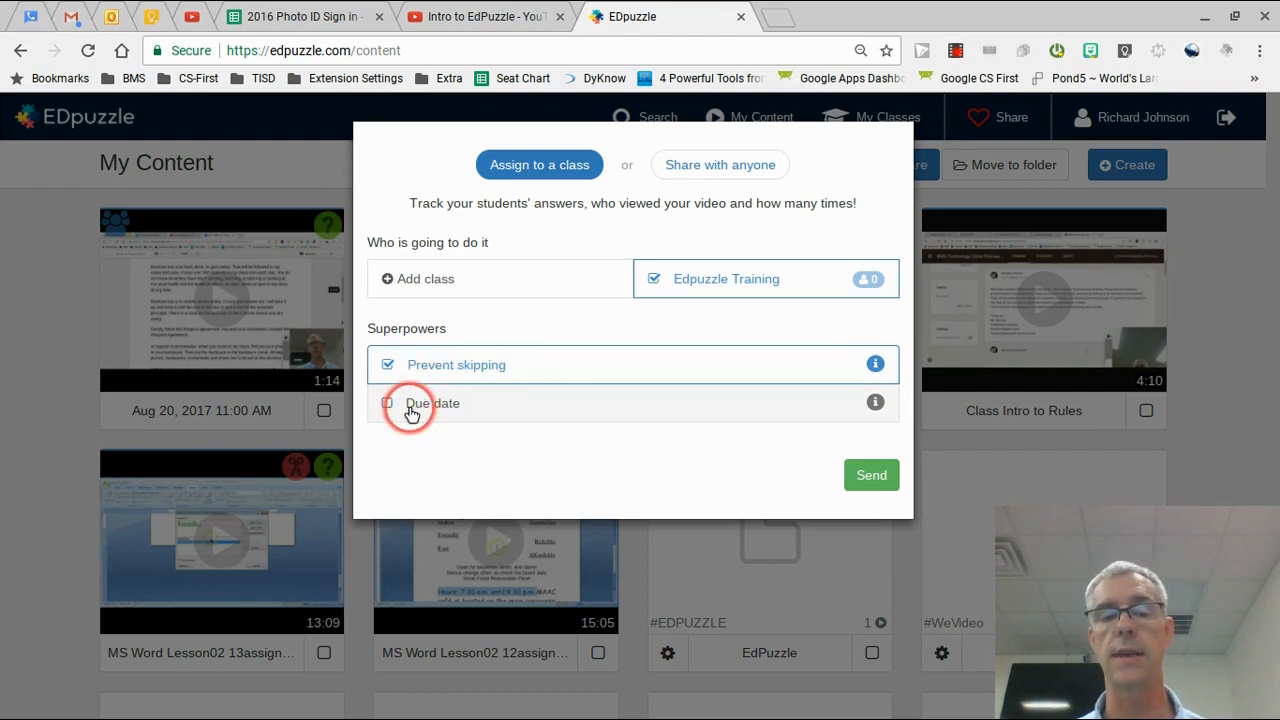
click(727, 172)
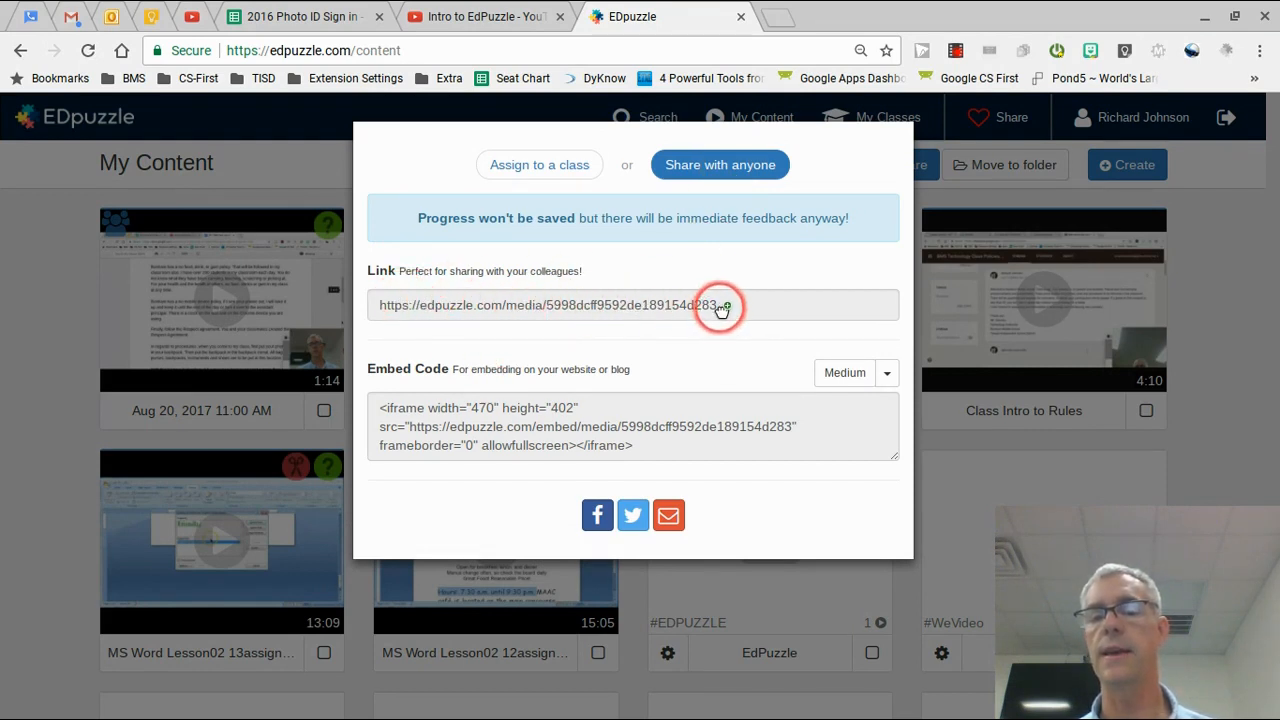
click(950, 197)
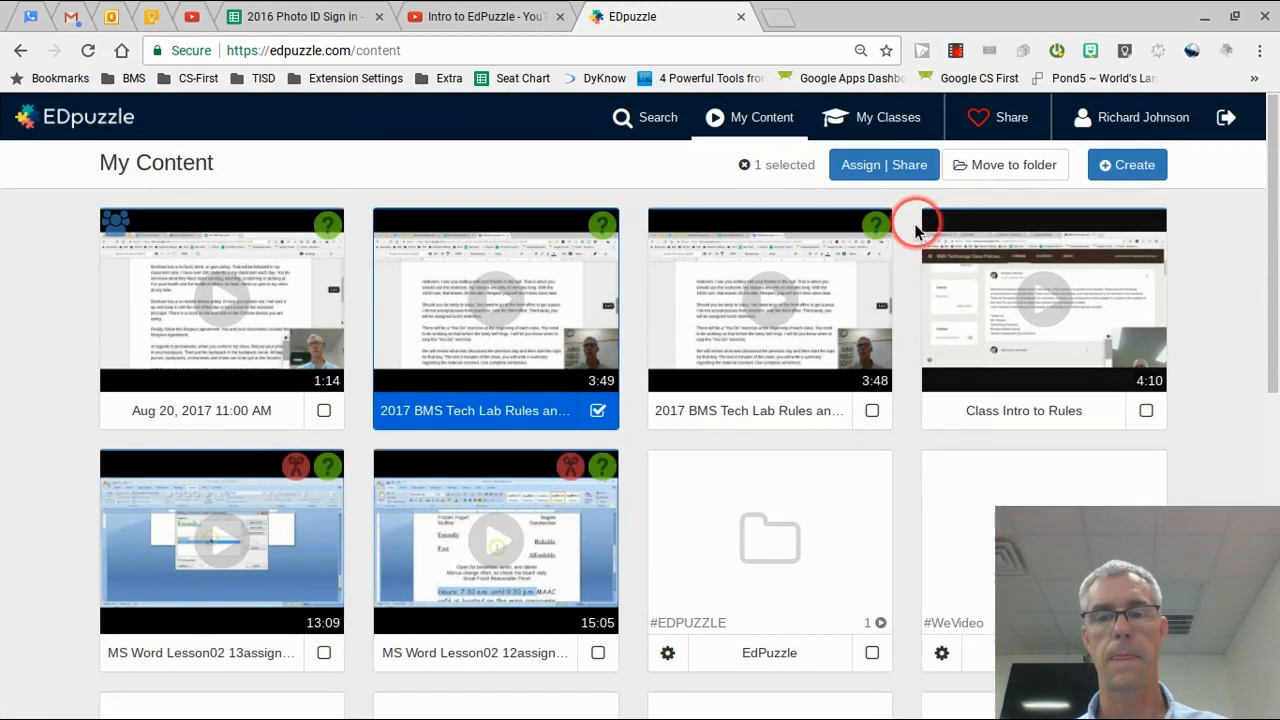
Review the content creation options and start a new video.
click(1136, 163)
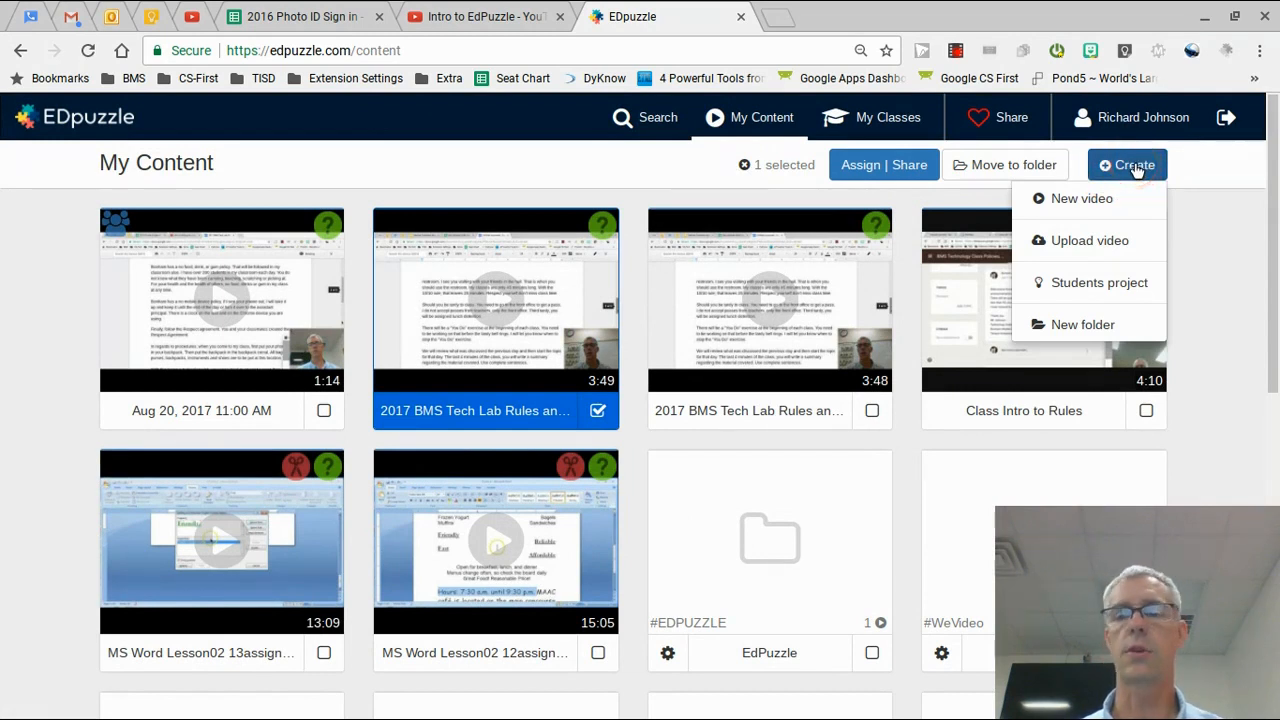
click(1108, 199)
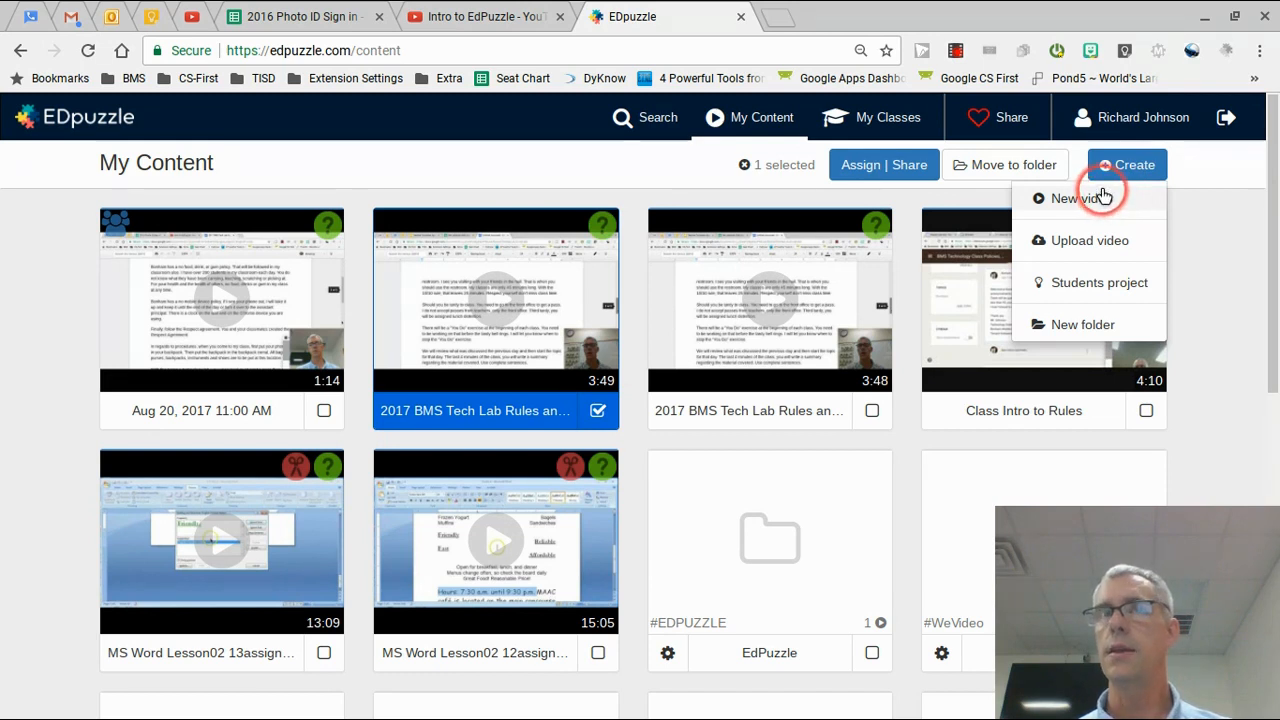
click(1097, 247)
click(1086, 285)
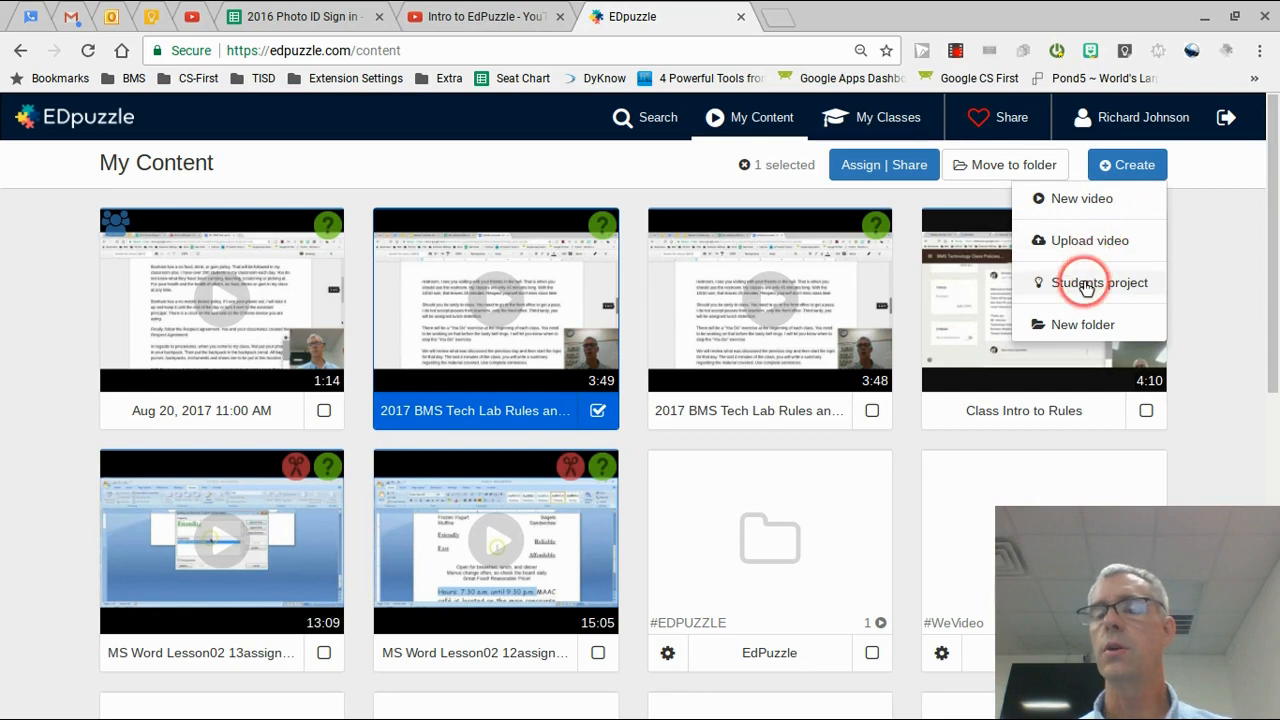
click(1063, 330)
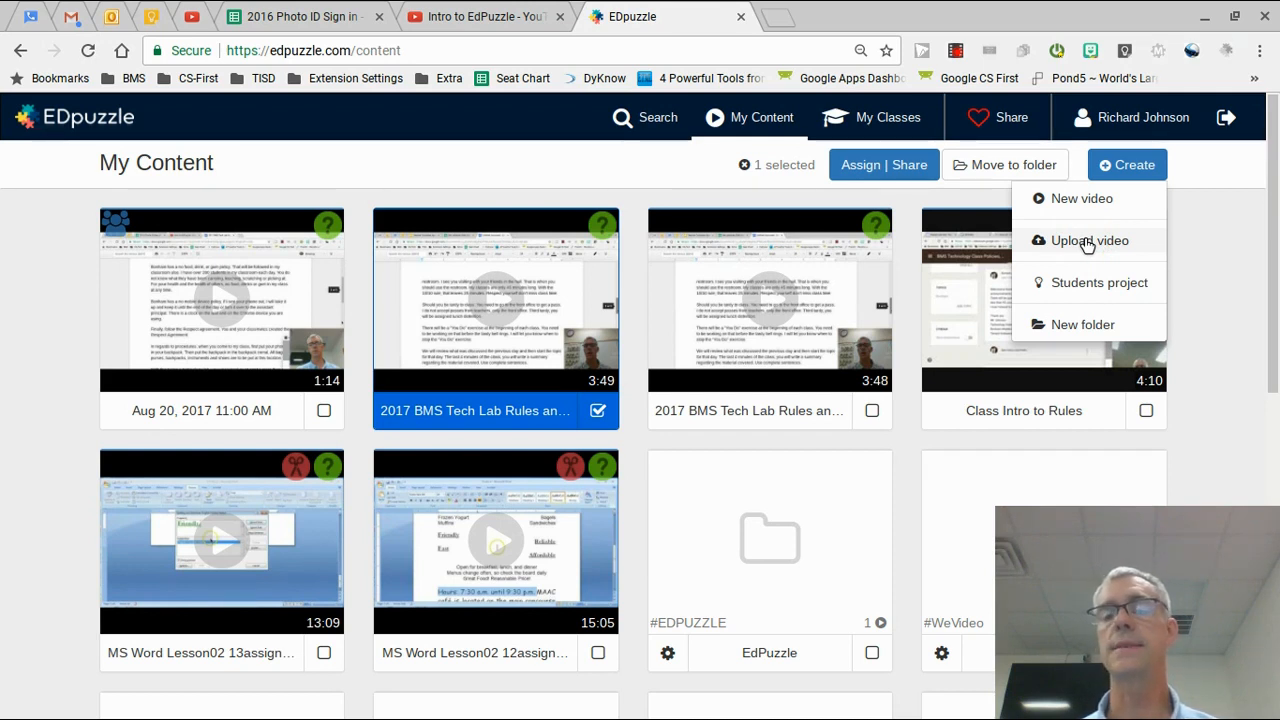
click(1070, 203)
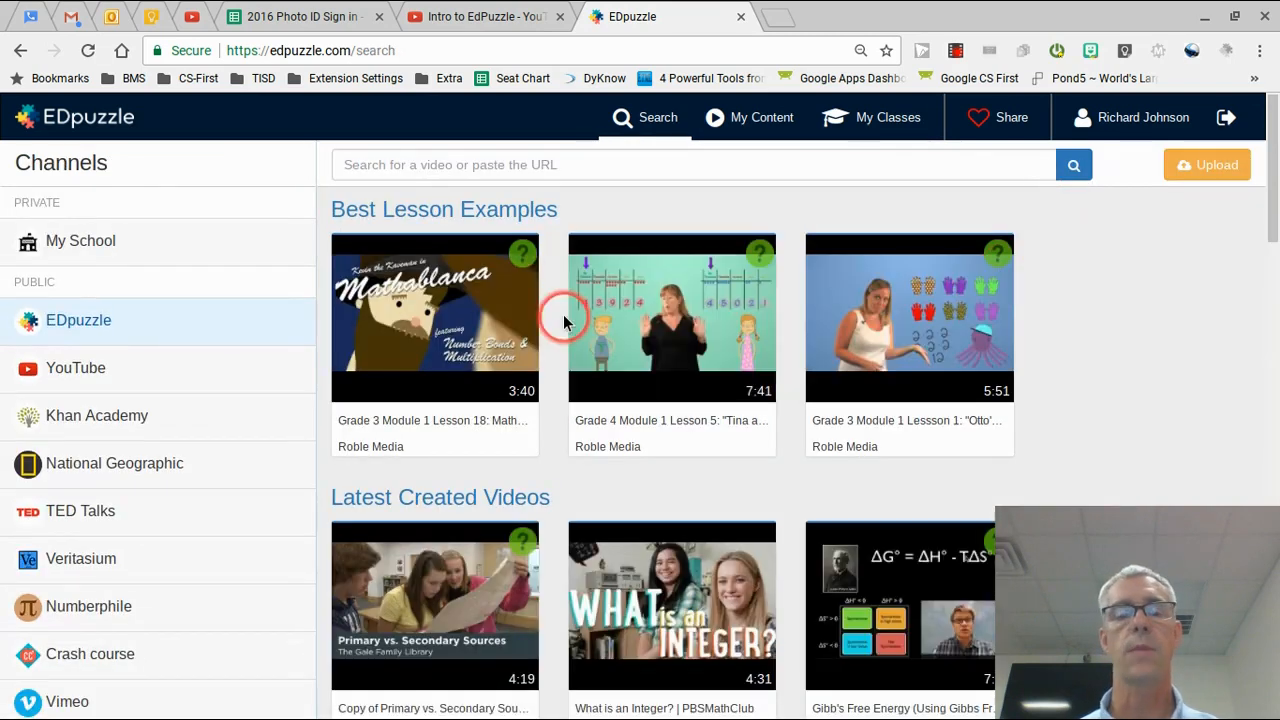
Open the My School channel and examine its subject categories and contributing teachers.
click(70, 243)
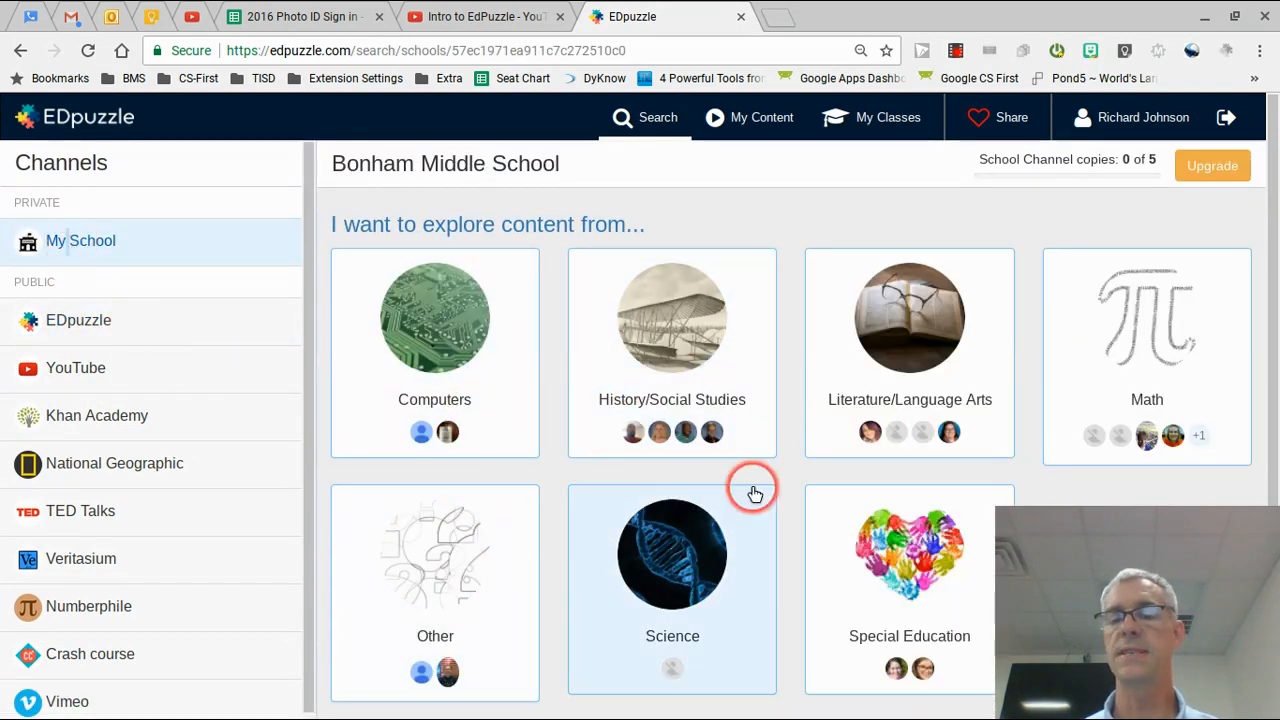
scroll(737, 415, down, 1)
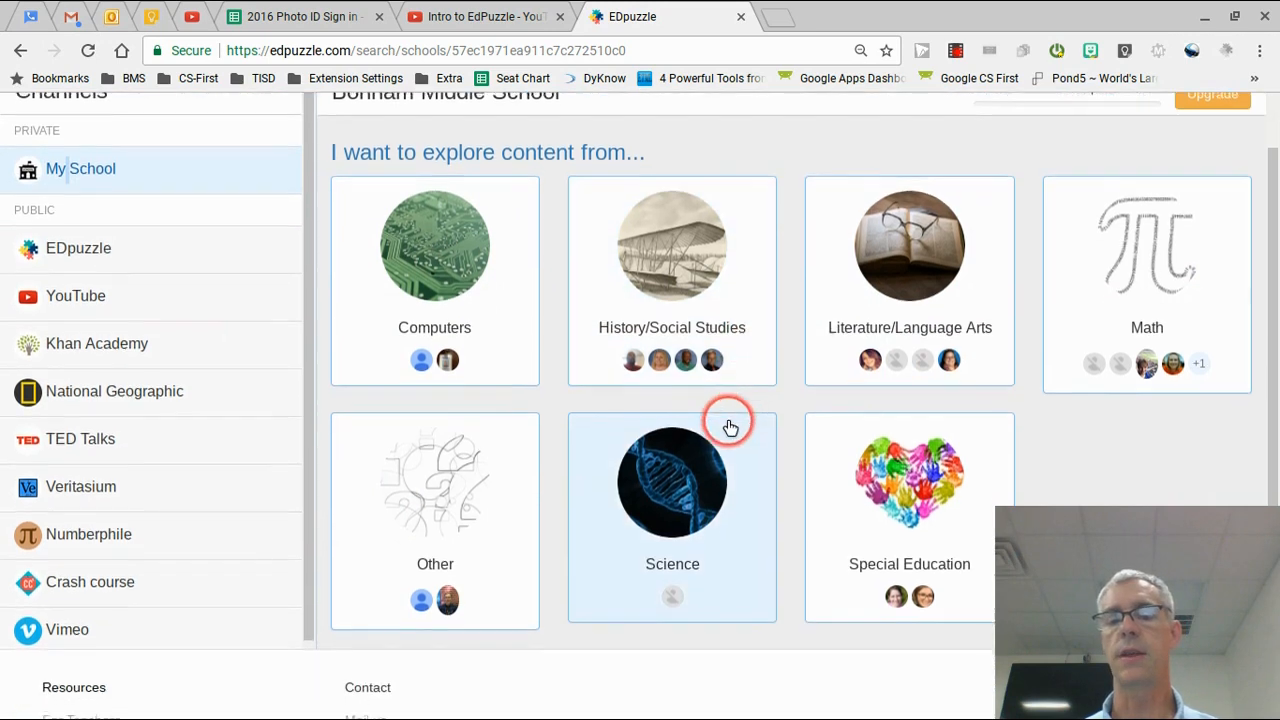
scroll(725, 426, down, 2)
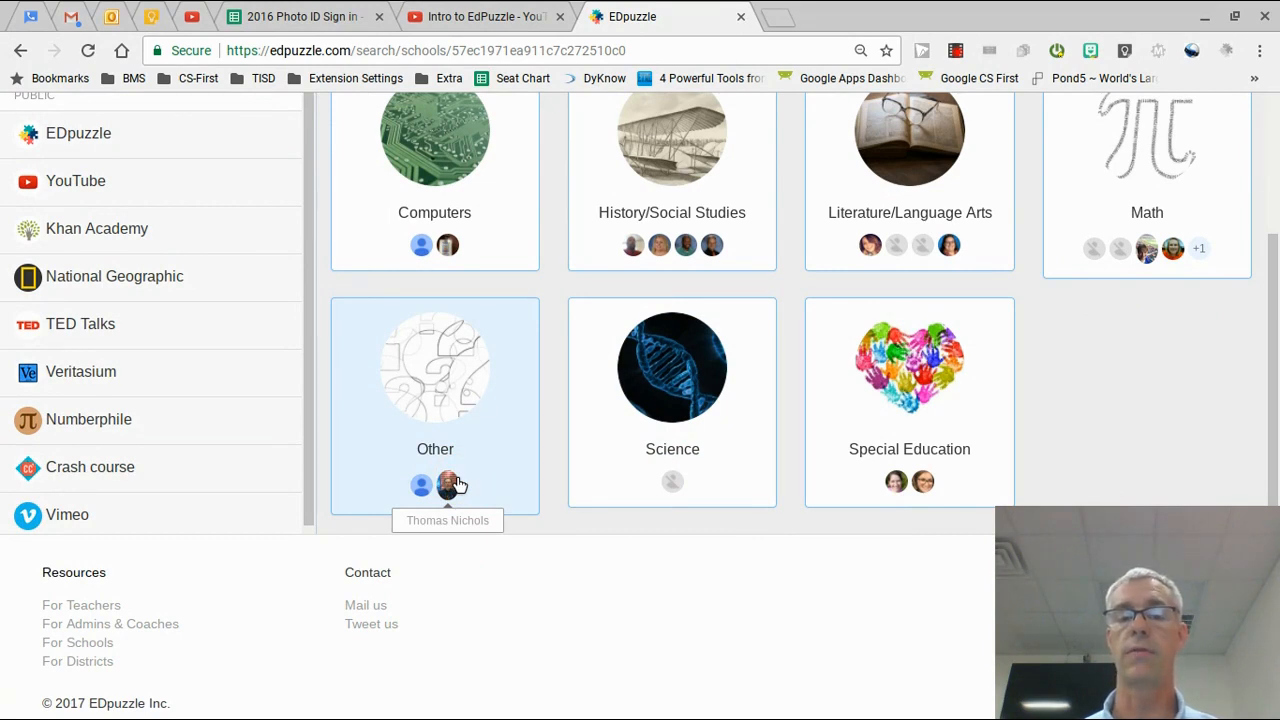
scroll(470, 245, up, 2)
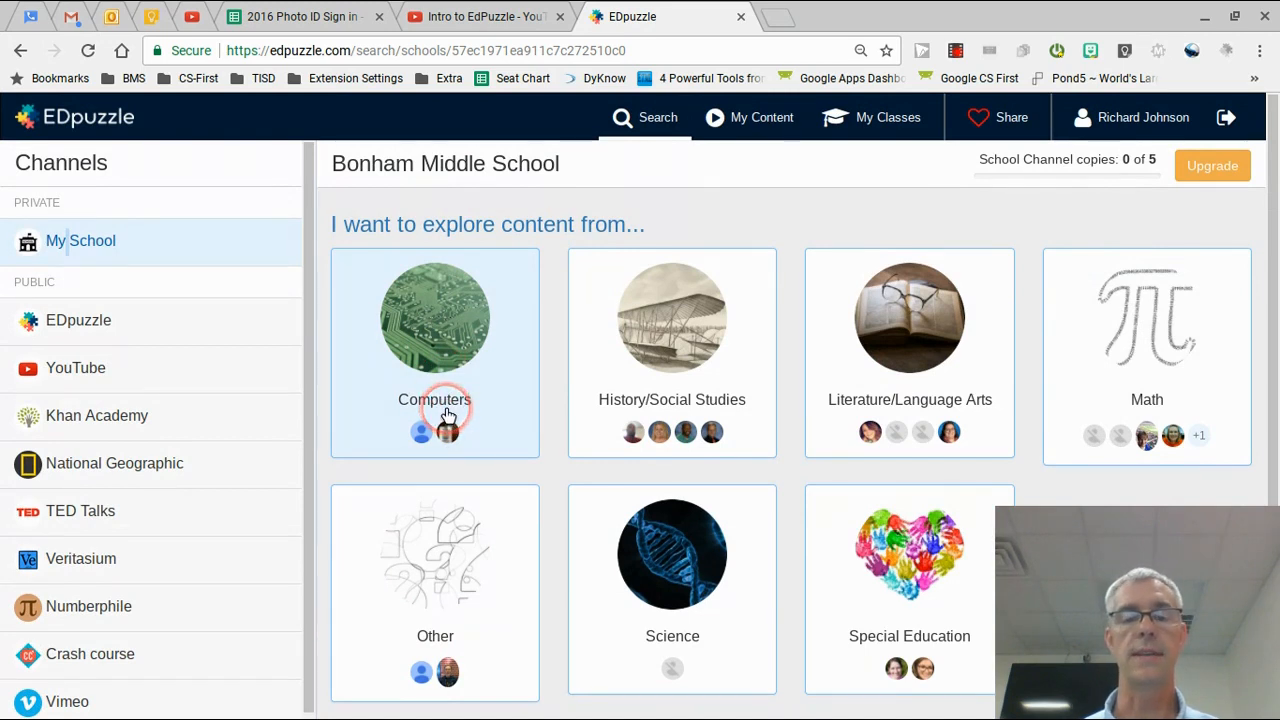
Browse the best lesson examples and latest created videos in the public EDpuzzle channel.
click(80, 327)
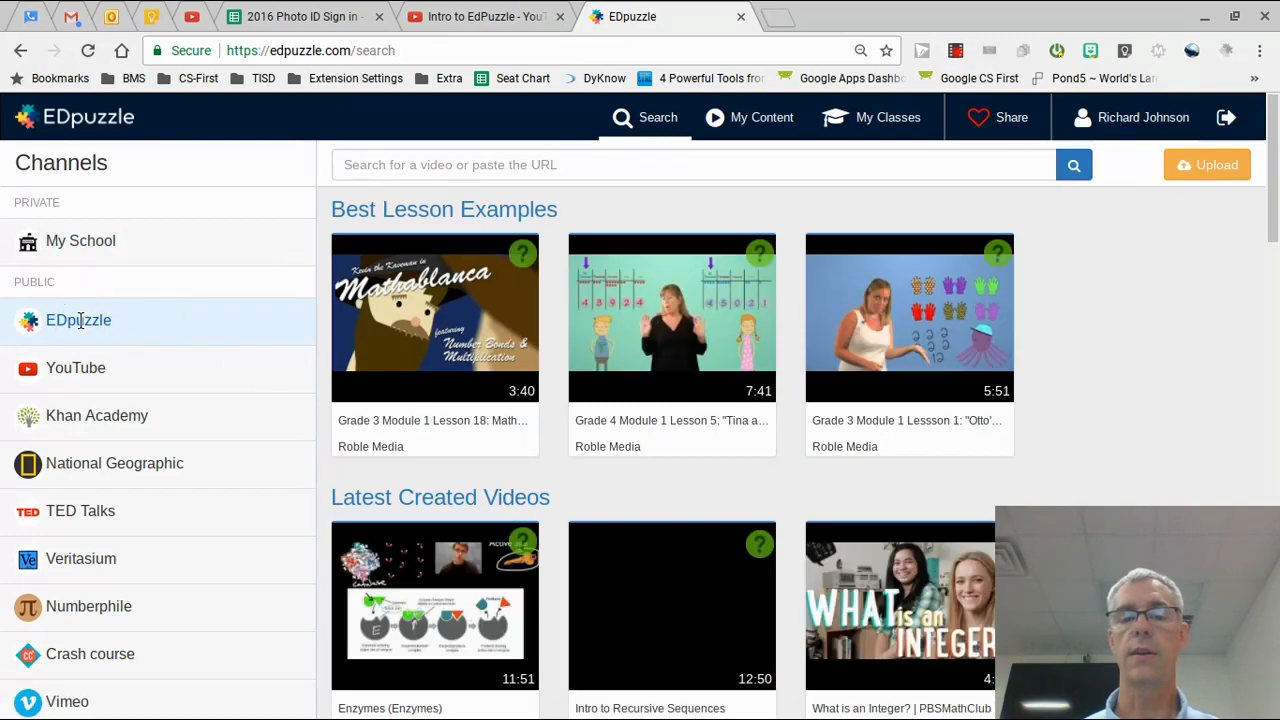
scroll(509, 314, down, 5)
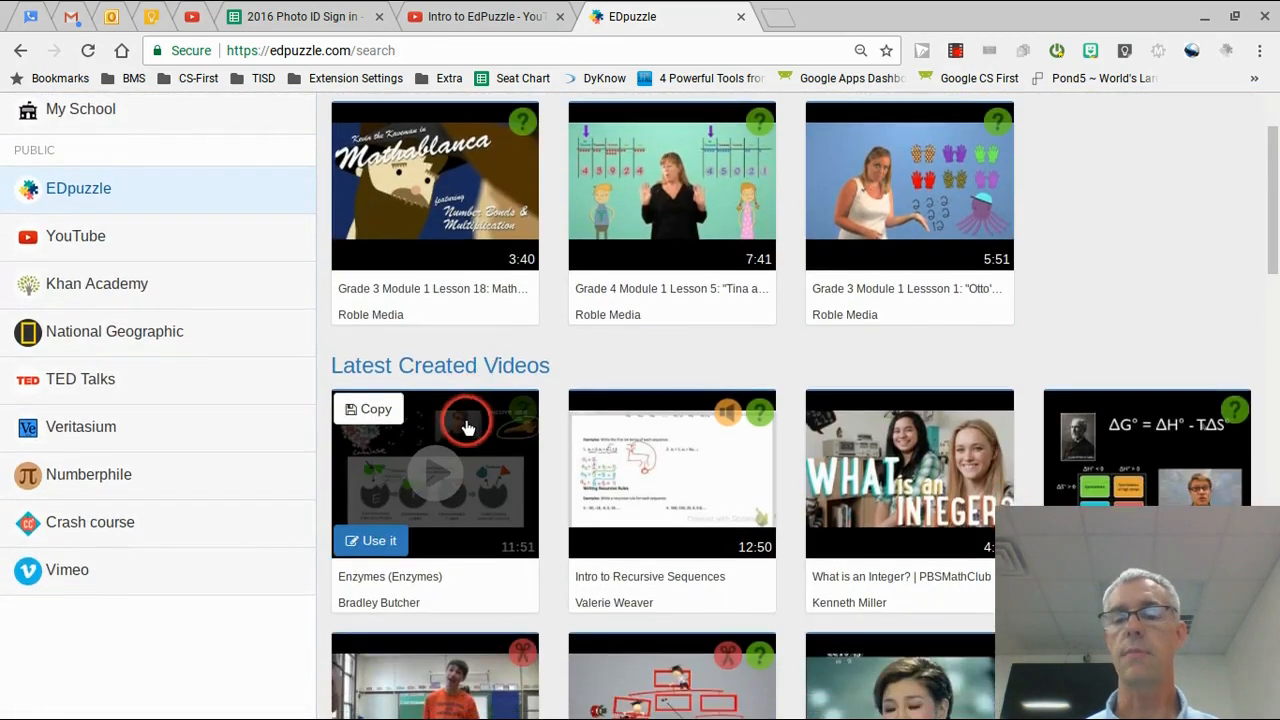
scroll(452, 441, down, 4)
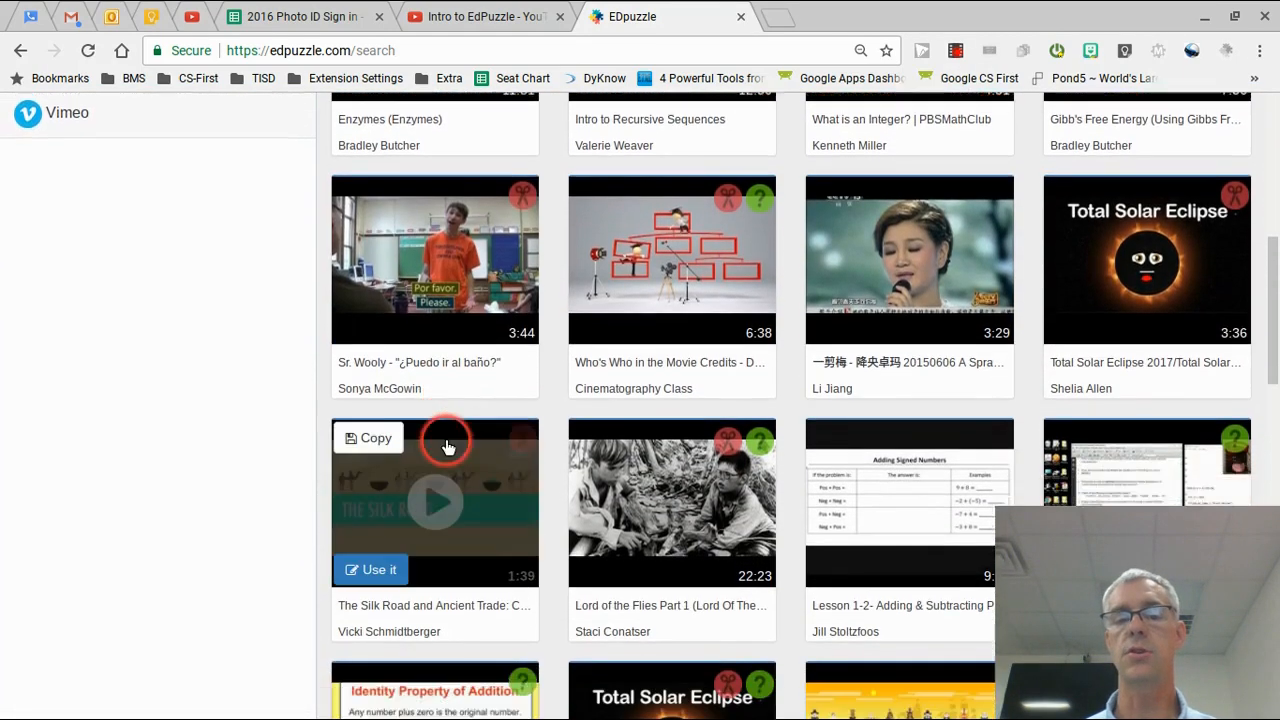
scroll(443, 450, down, 4)
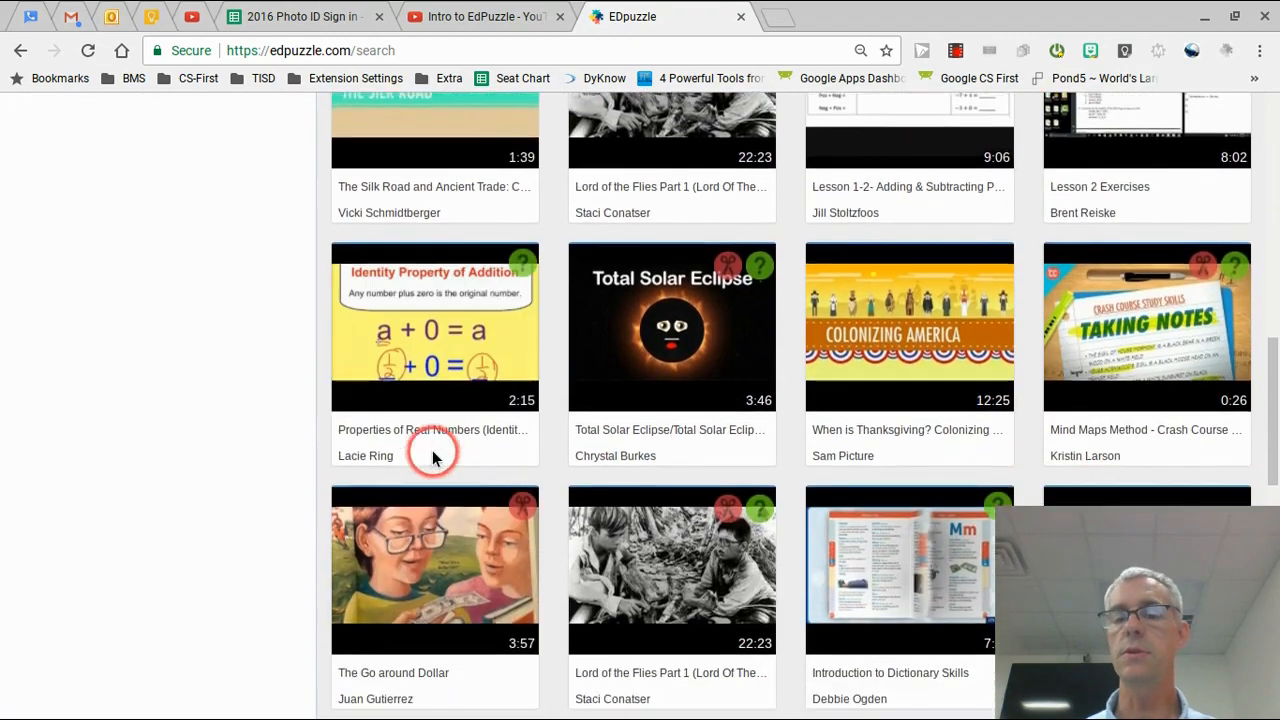
scroll(427, 464, down, 2)
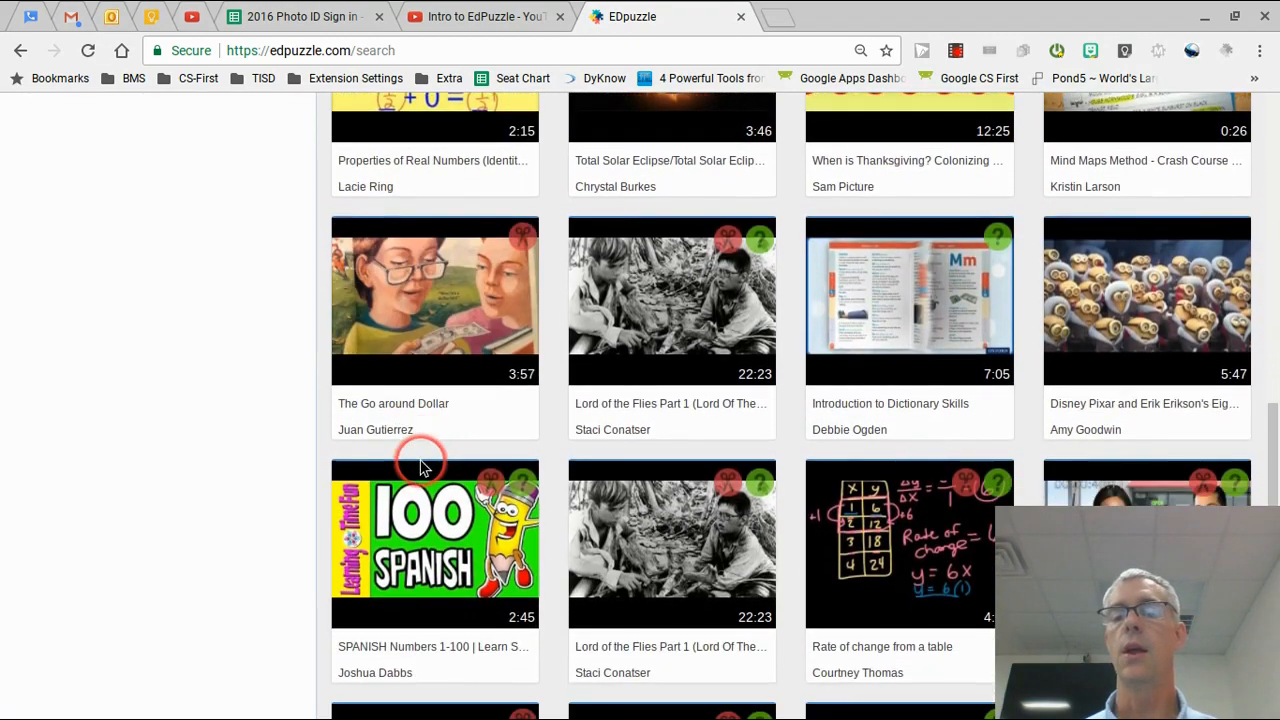
scroll(424, 467, down, 1)
scroll(397, 483, up, 10)
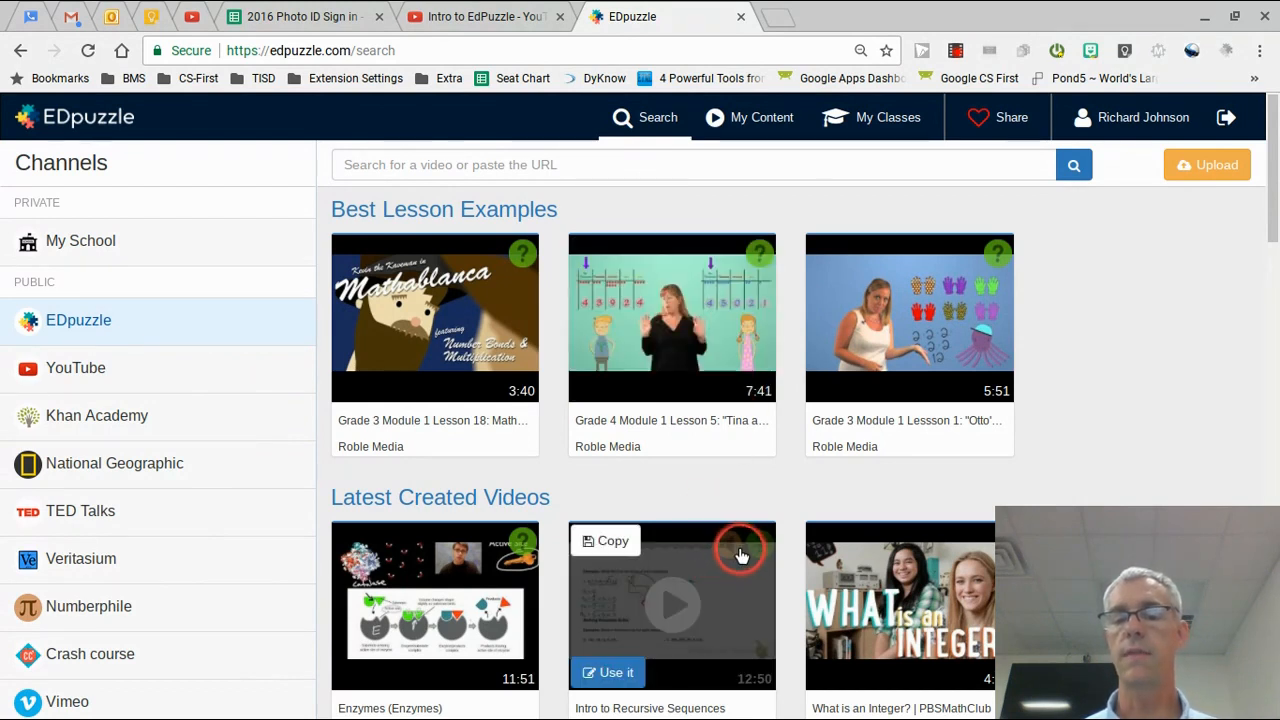
scroll(735, 580, down, 3)
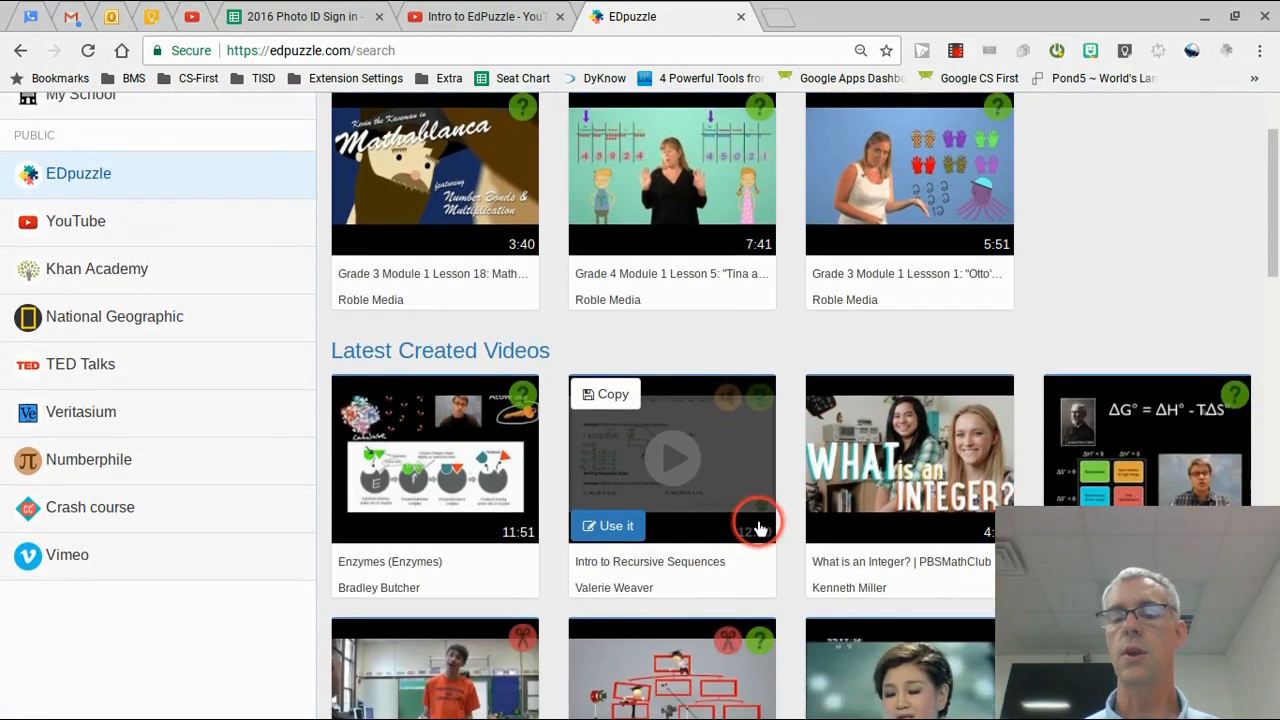
scroll(730, 645, down, 1)
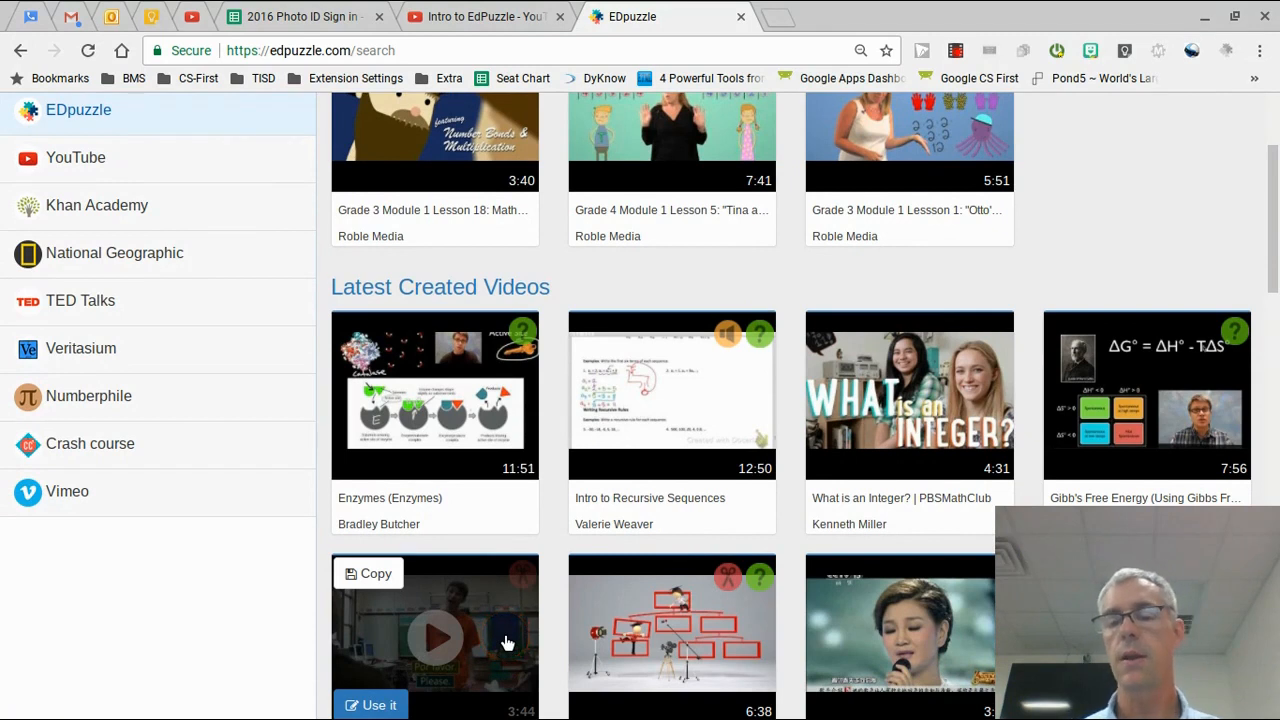
scroll(543, 686, down, 3)
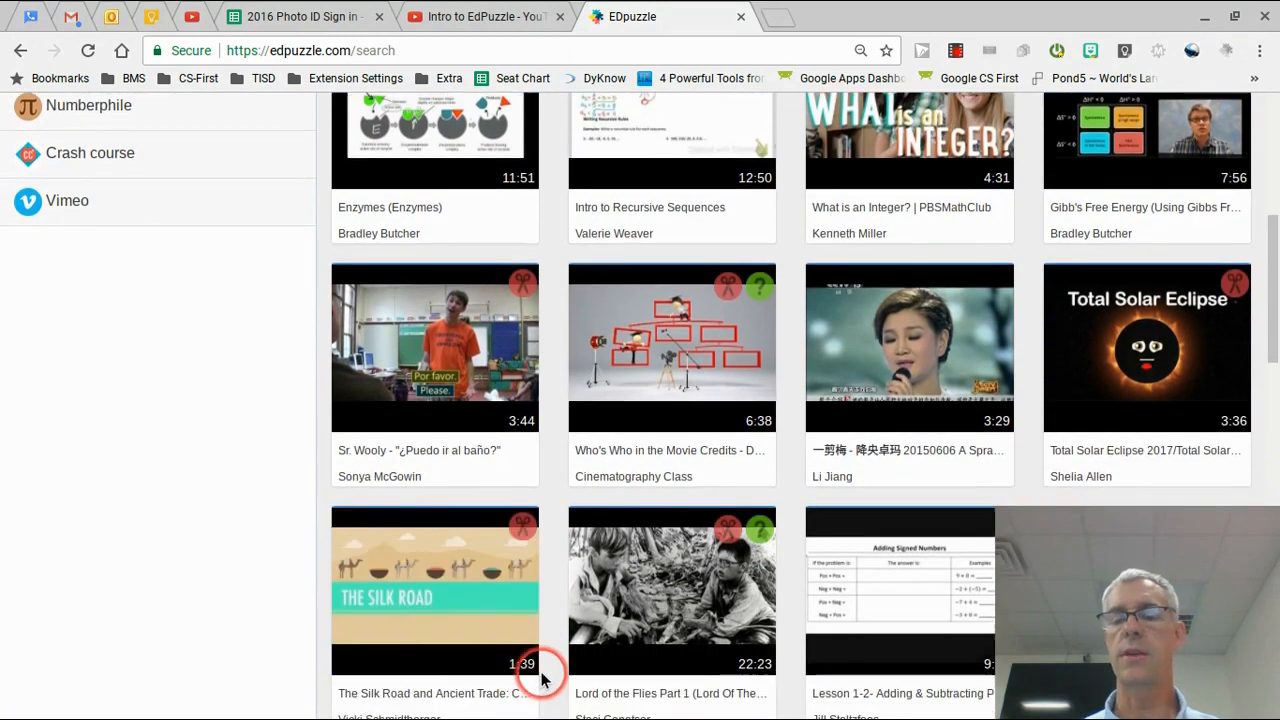
scroll(543, 680, down, 2)
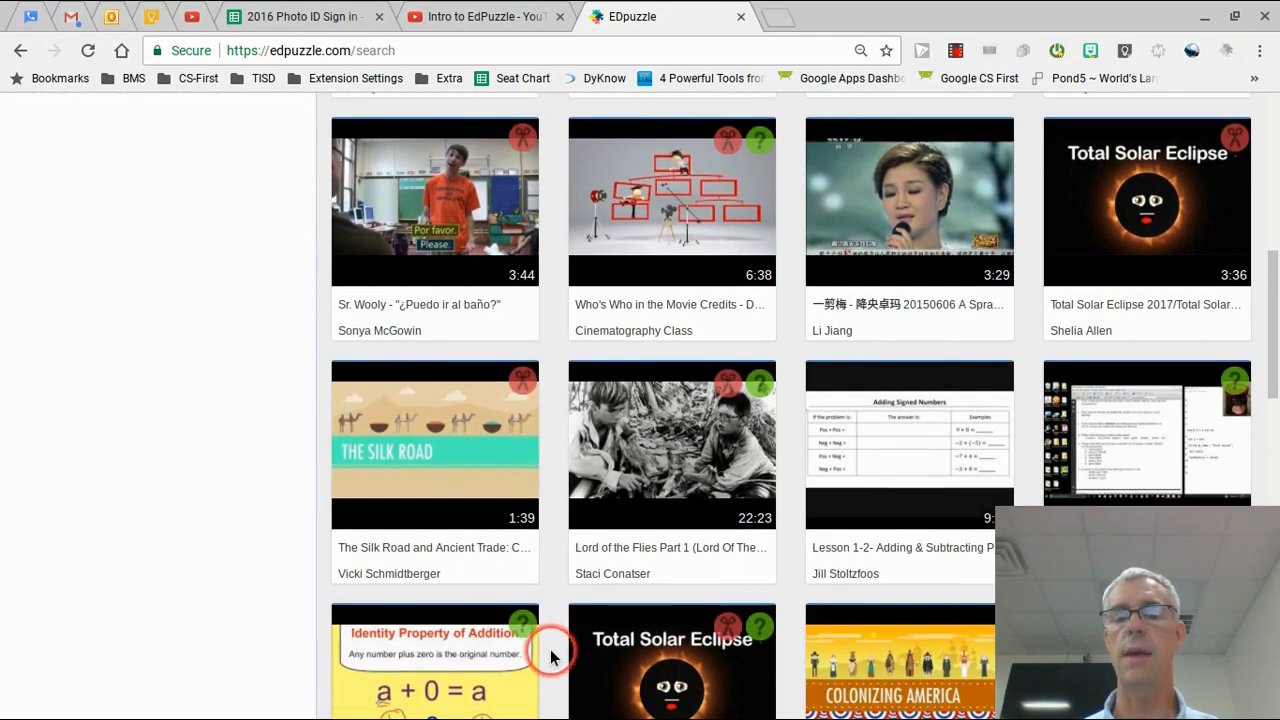
scroll(547, 656, down, 1)
scroll(543, 651, up, 2)
scroll(535, 660, up, 4)
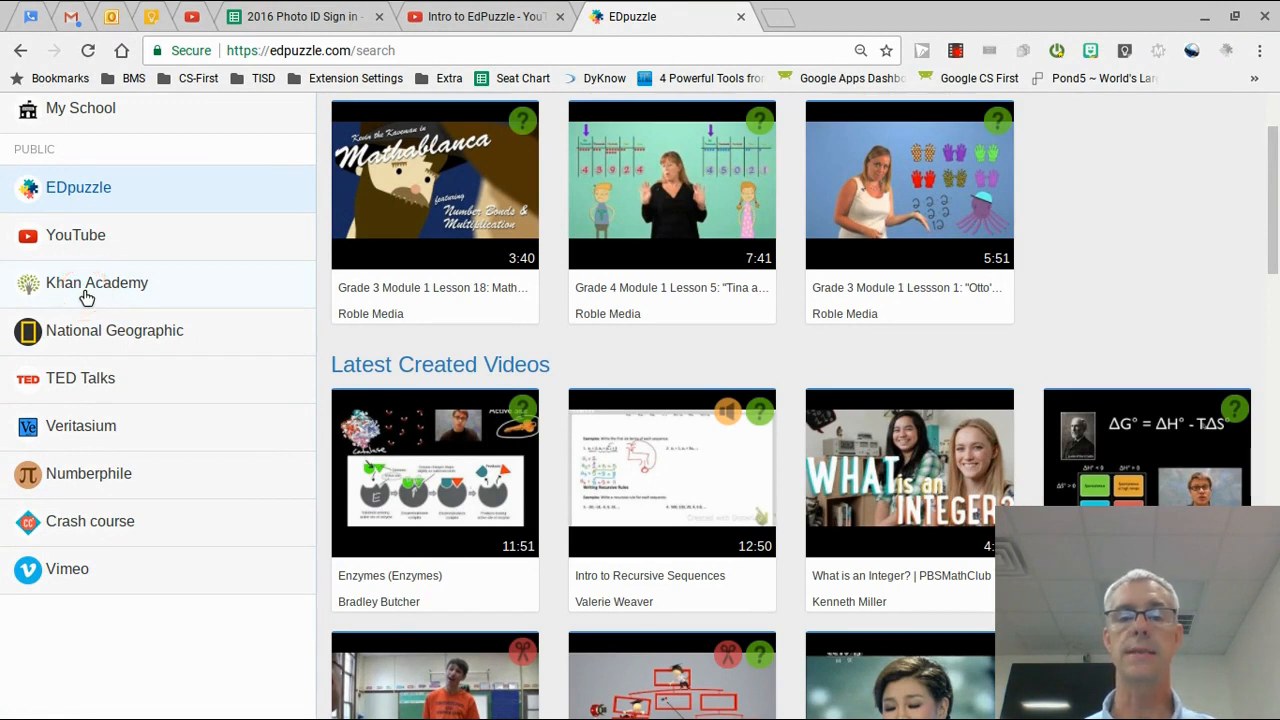
scroll(194, 292, up, 2)
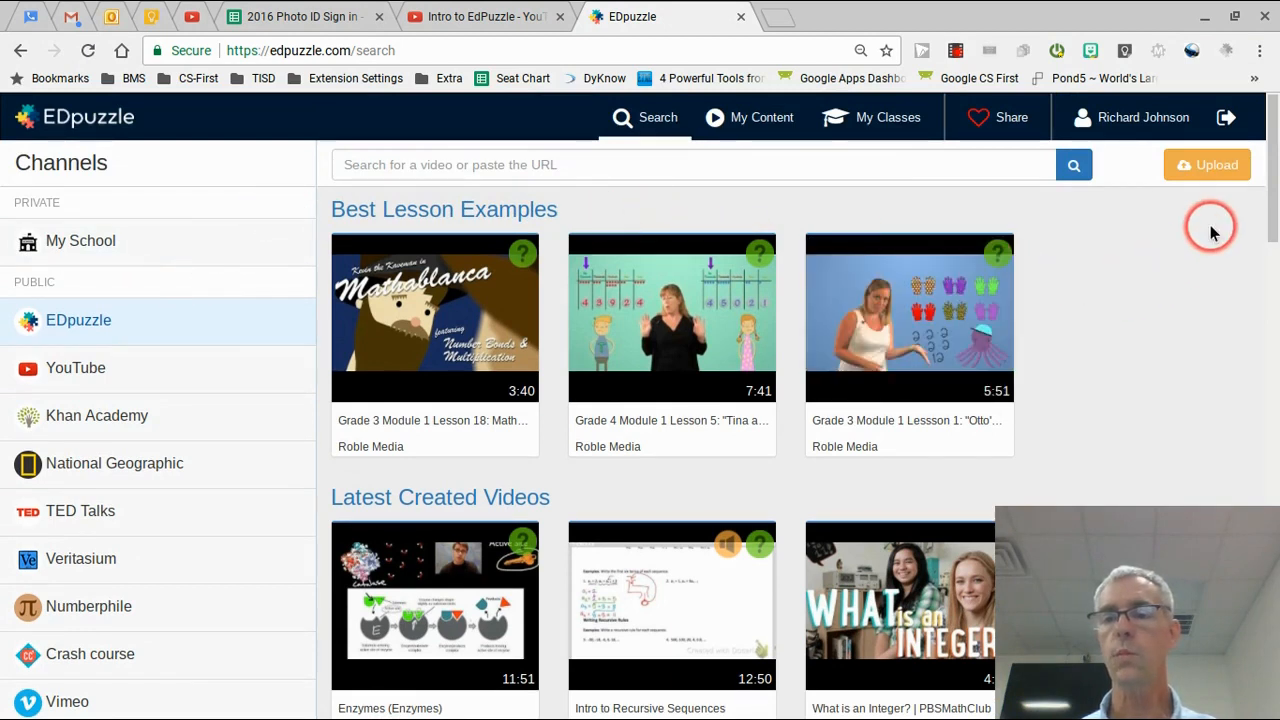
Examine the video upload dialog and its file picker, and leave both without uploading a file.
click(1212, 172)
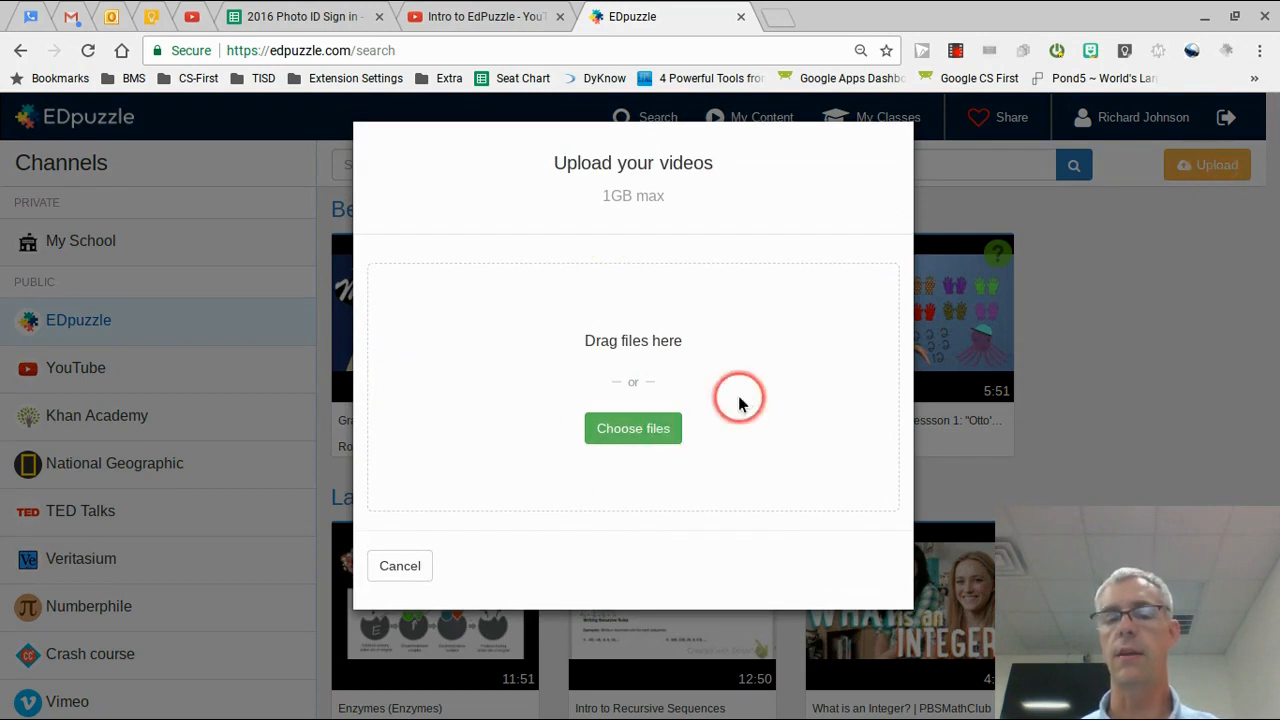
click(400, 563)
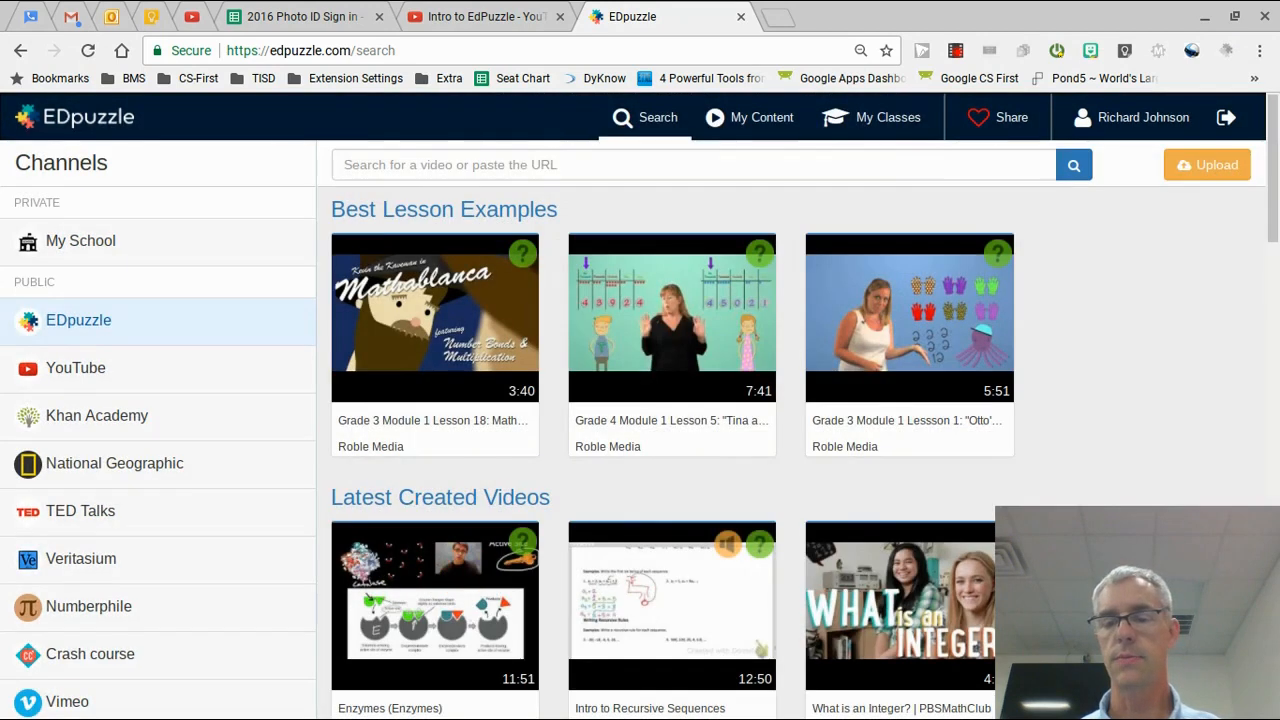
scroll(640, 405, down, 1)
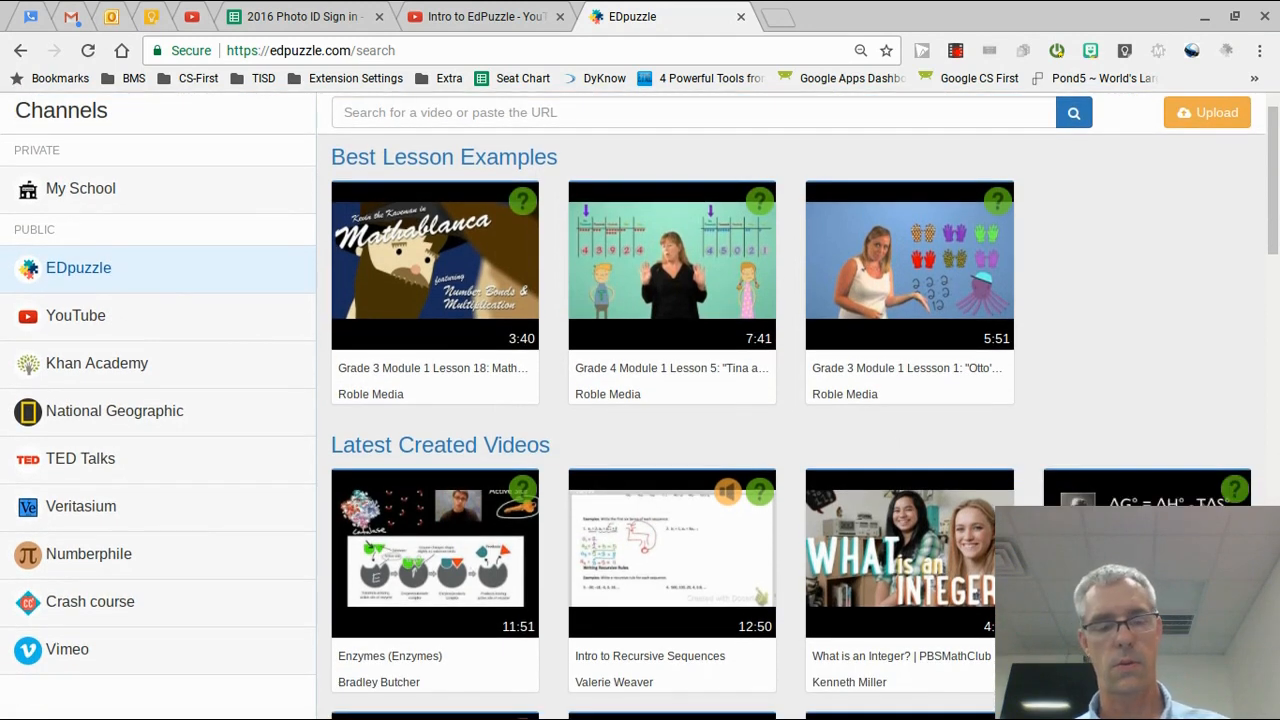
key(alt+Tab)
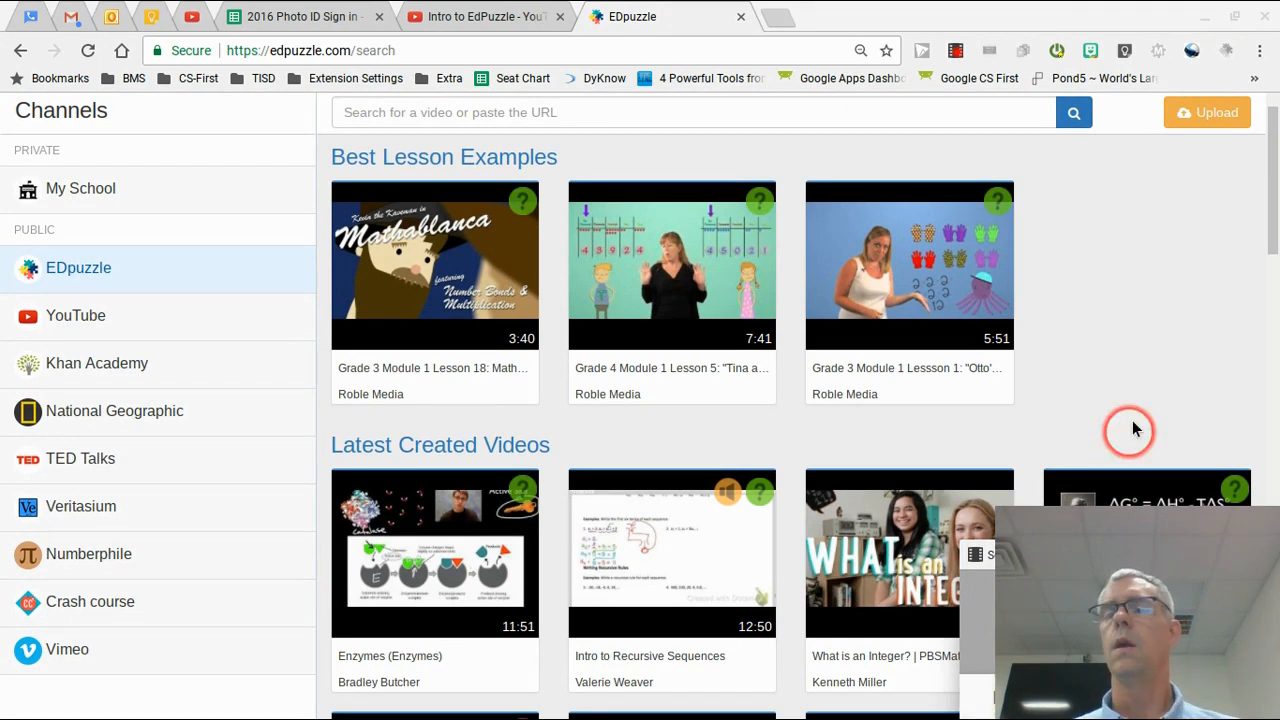
click(1210, 116)
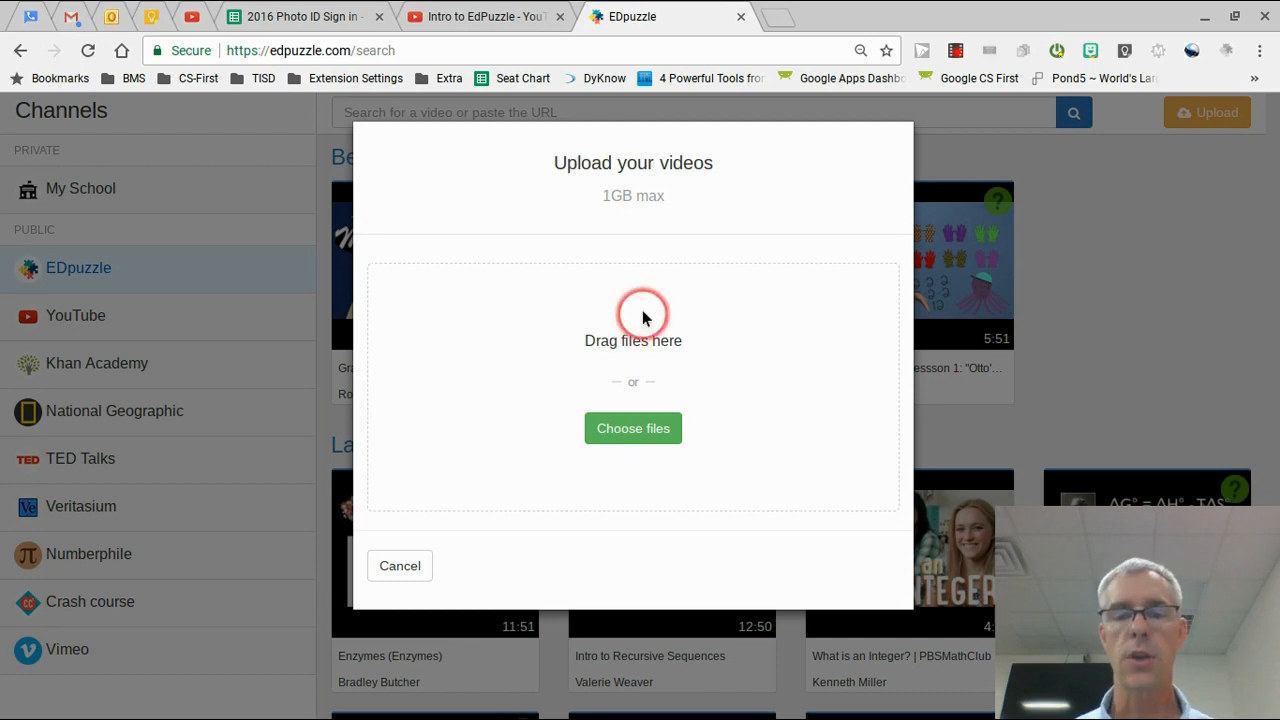
click(643, 430)
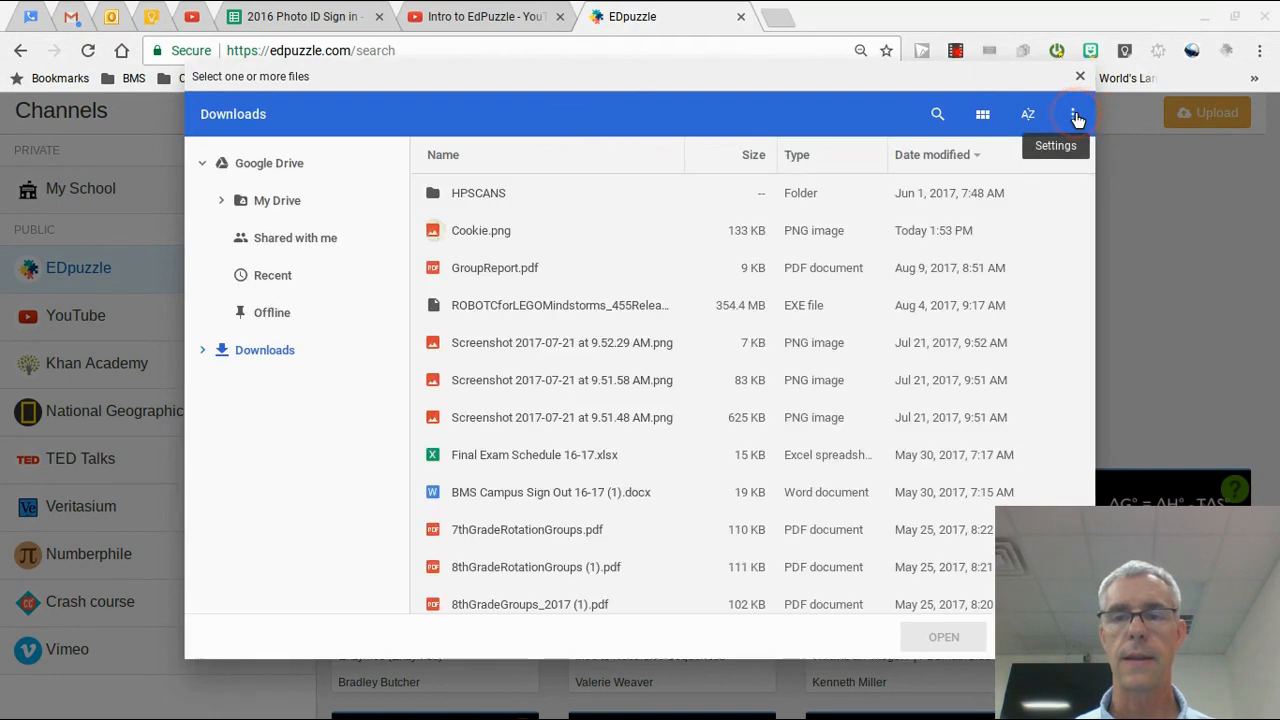
click(1080, 76)
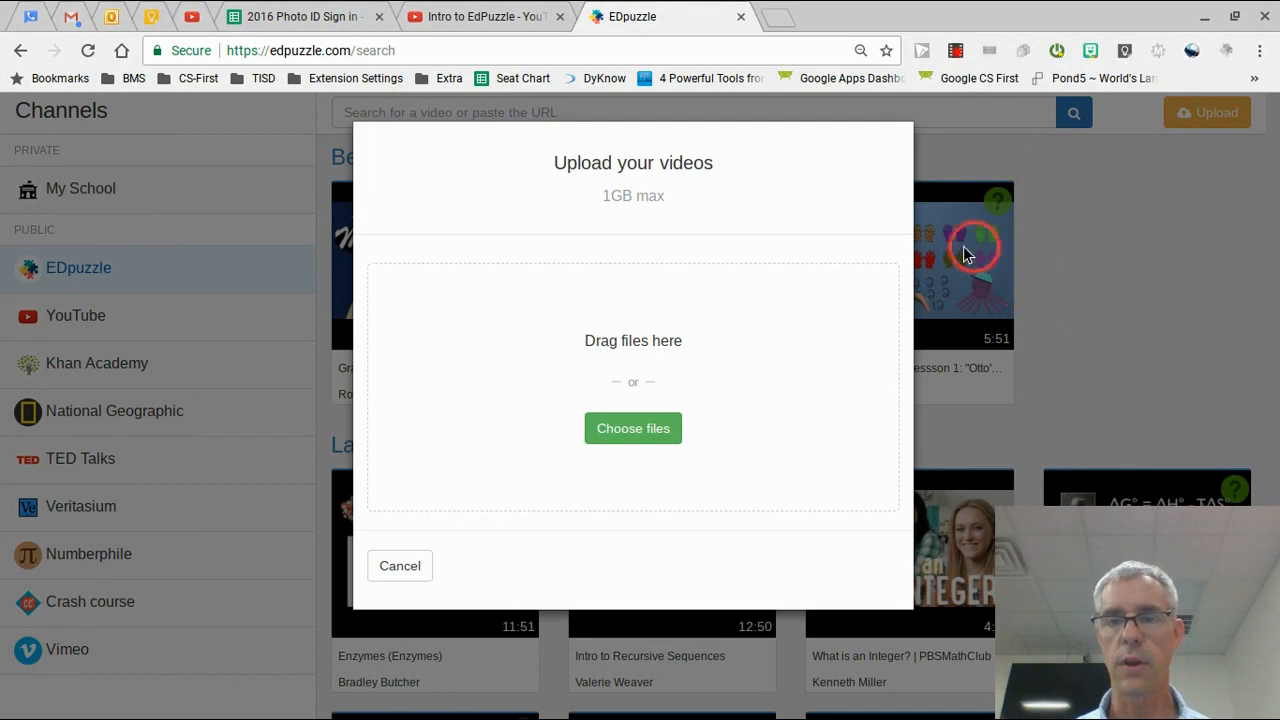
click(405, 570)
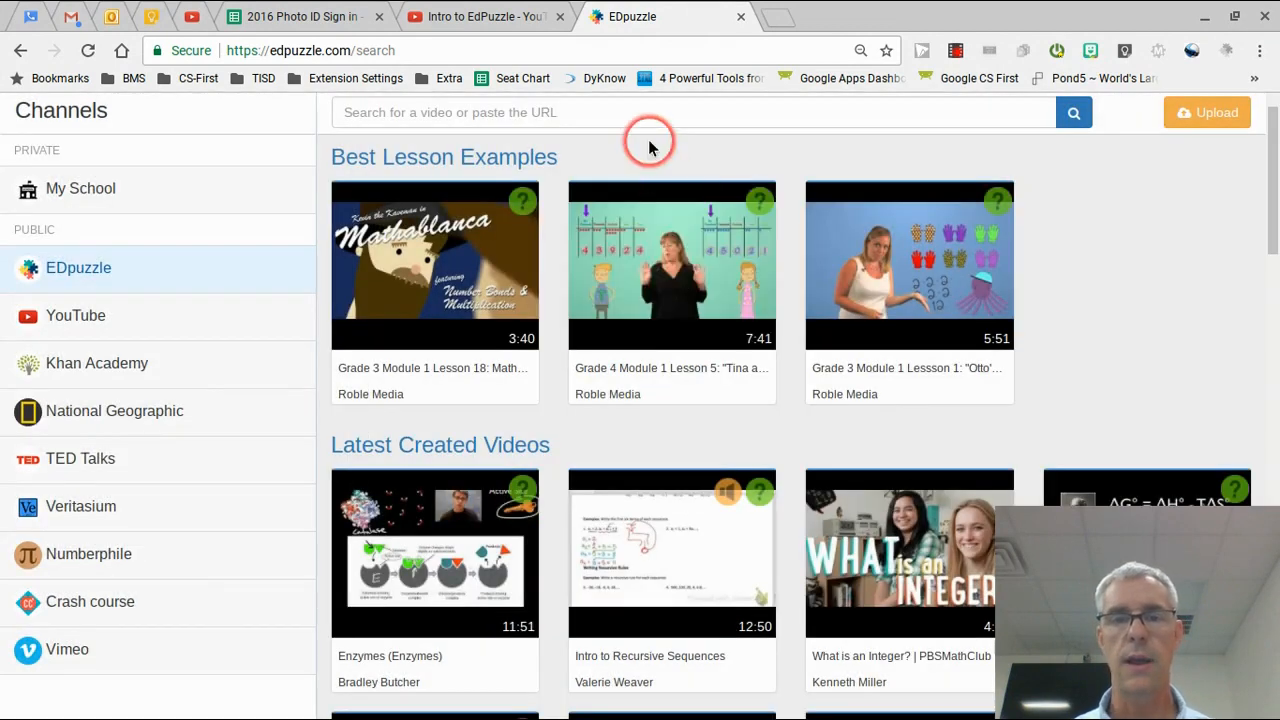
click(648, 111)
text(https://www.youtube.com/watch?v=1977FO6lxTA)
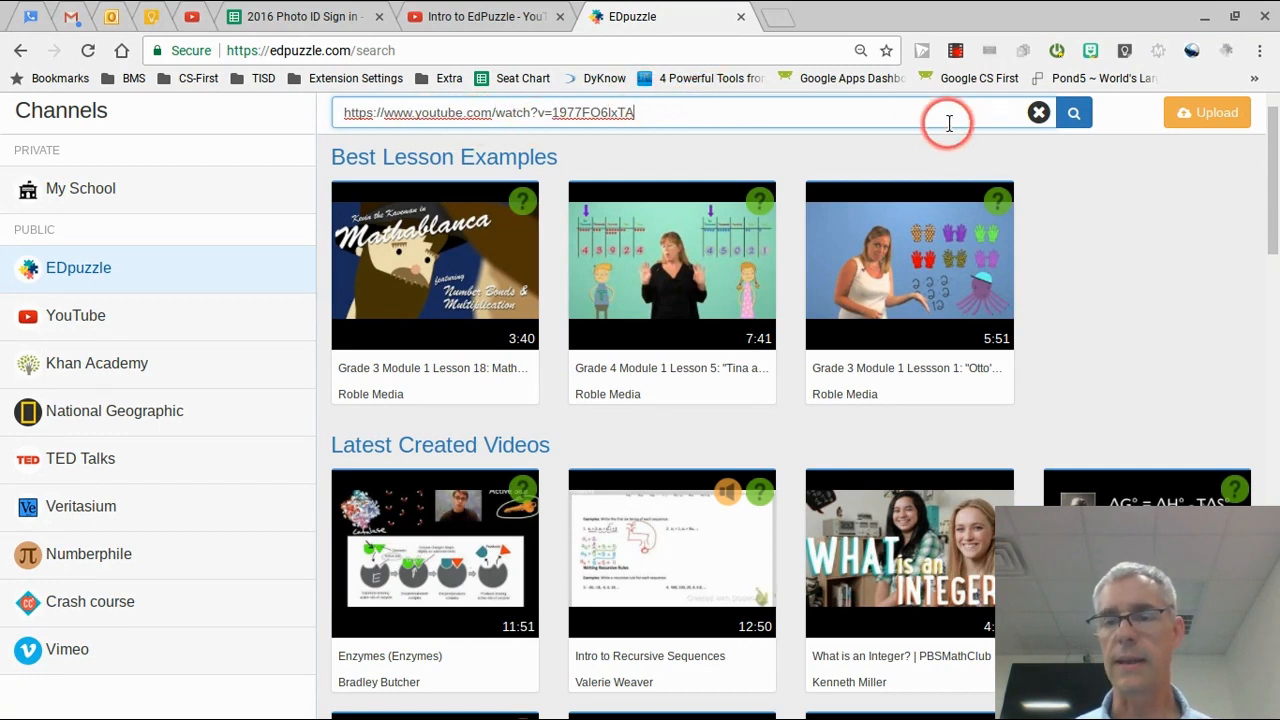
key(Return)
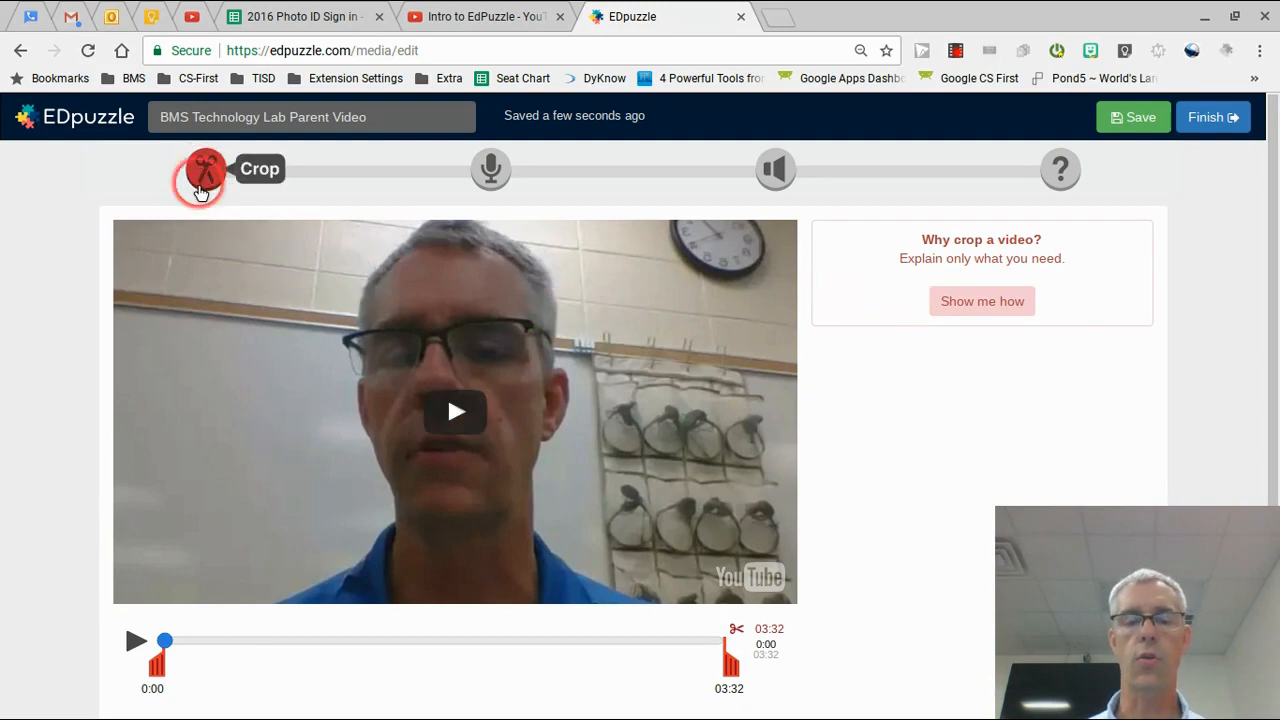
Try cropping the video to end at 01:20, and restore the crop end to 03:32.
mouse_move(156, 664)
mouse_down()
mouse_move(257, 686)
mouse_move(134, 666)
mouse_move(149, 666)
mouse_up()
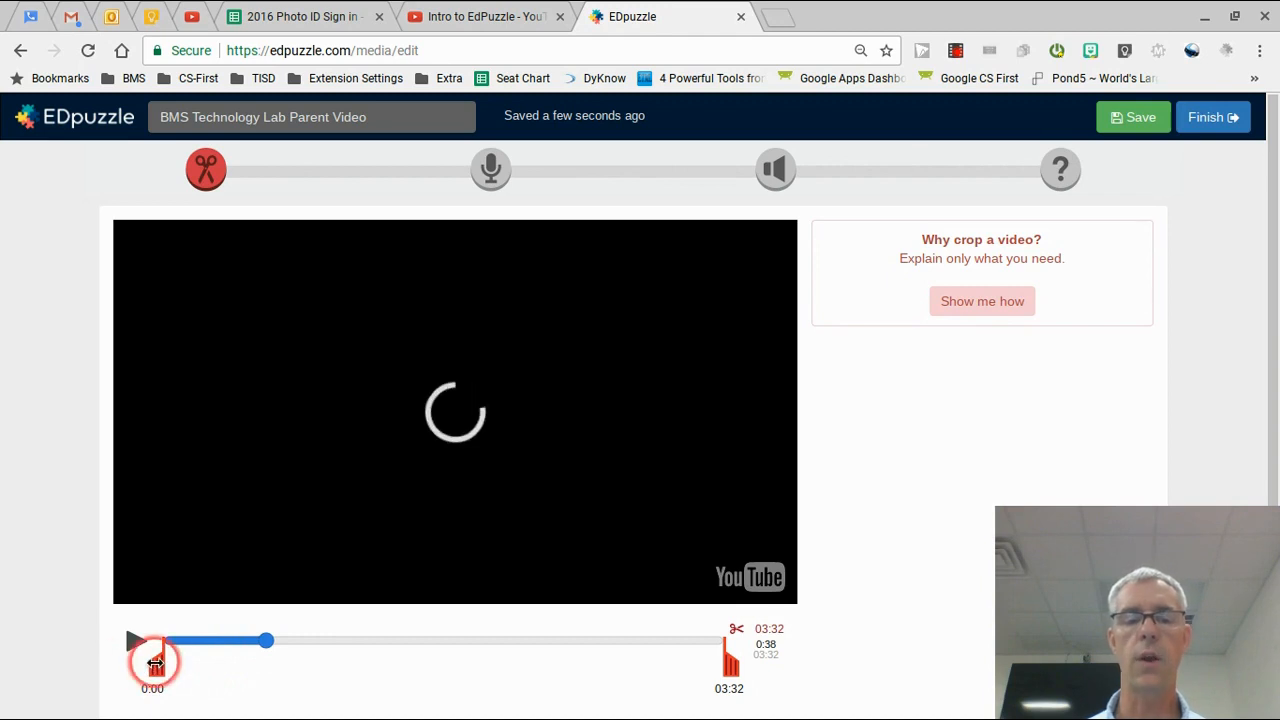
drag(731, 665, 385, 668)
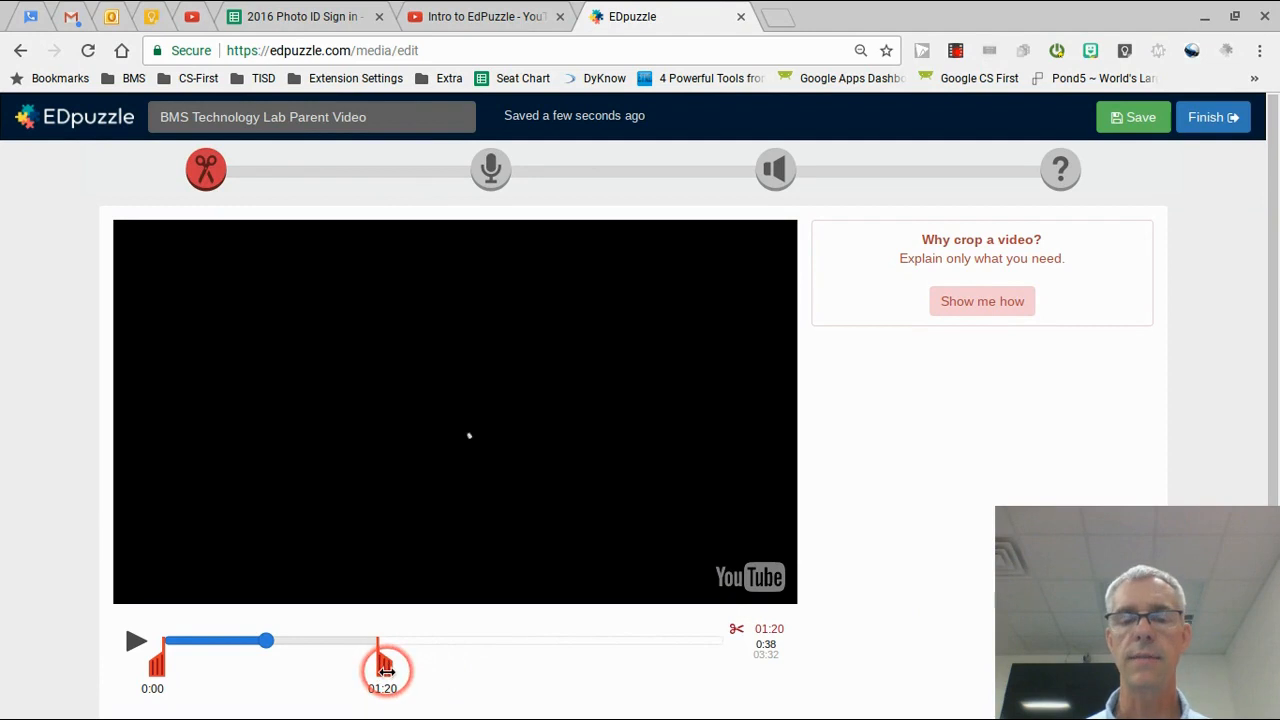
drag(385, 668, 731, 667)
click(767, 652)
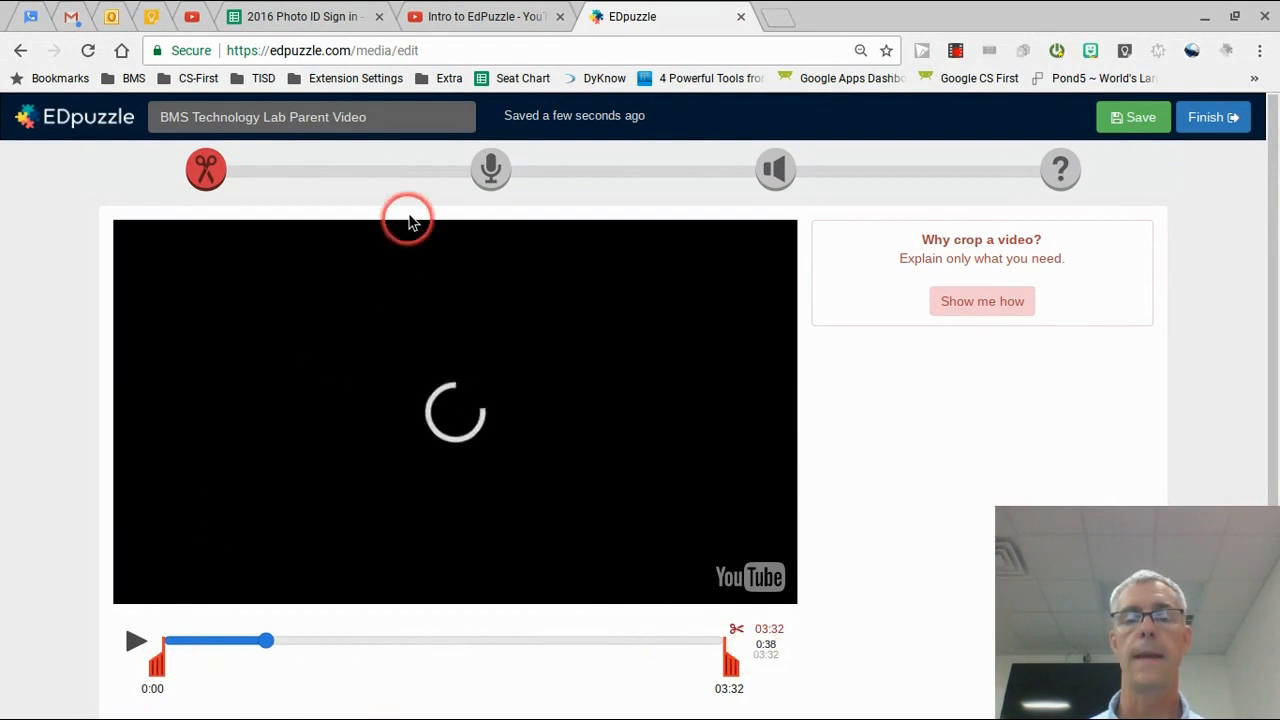
Review the audio track and audio notes editing stages for the video.
click(494, 170)
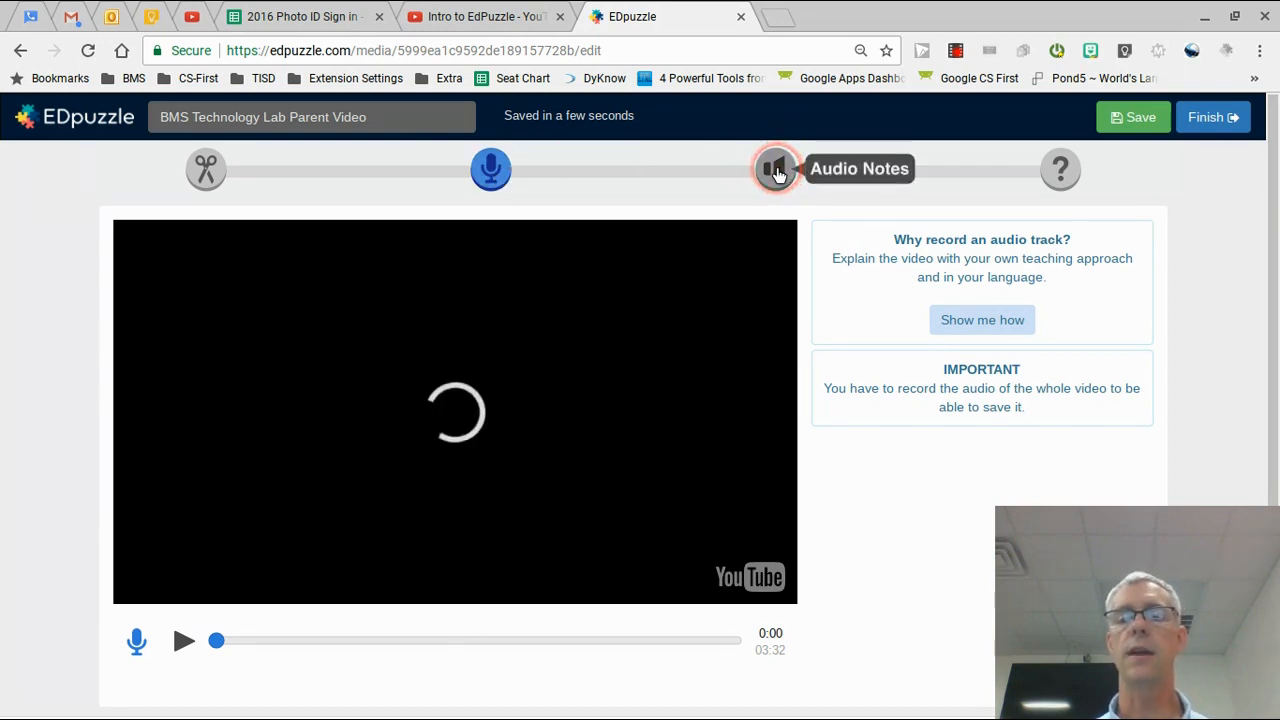
click(778, 174)
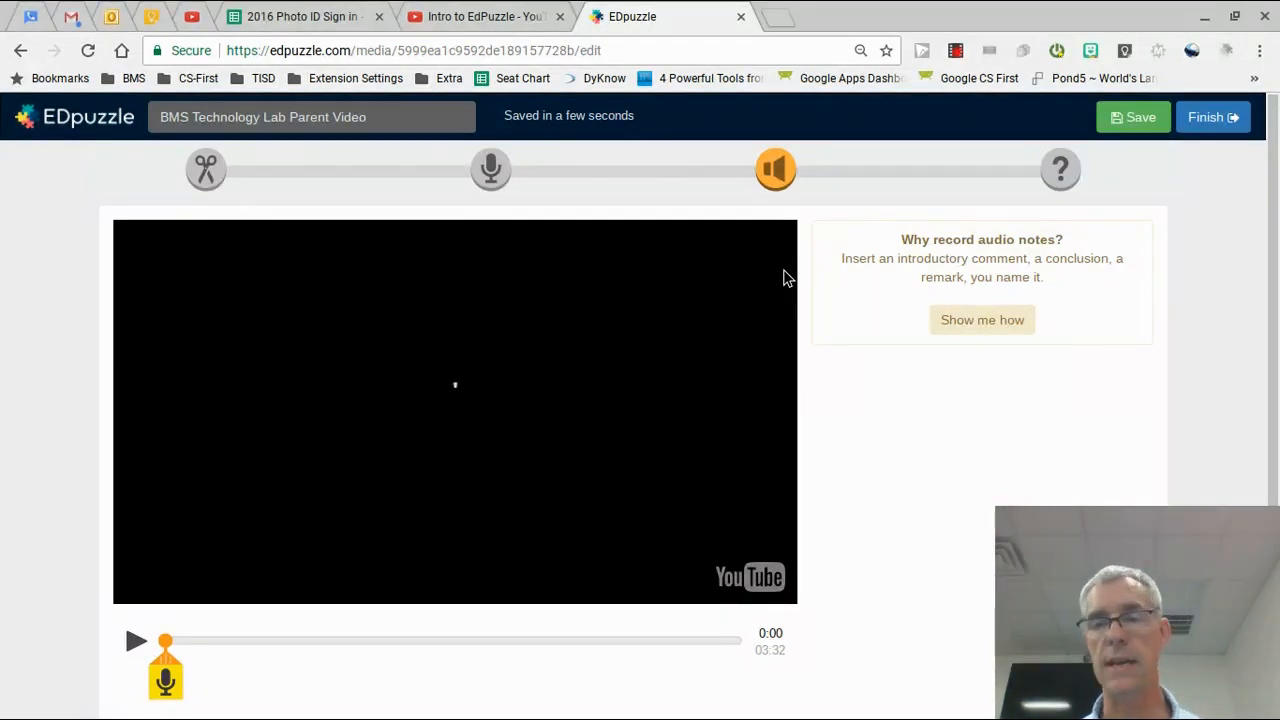
click(1062, 170)
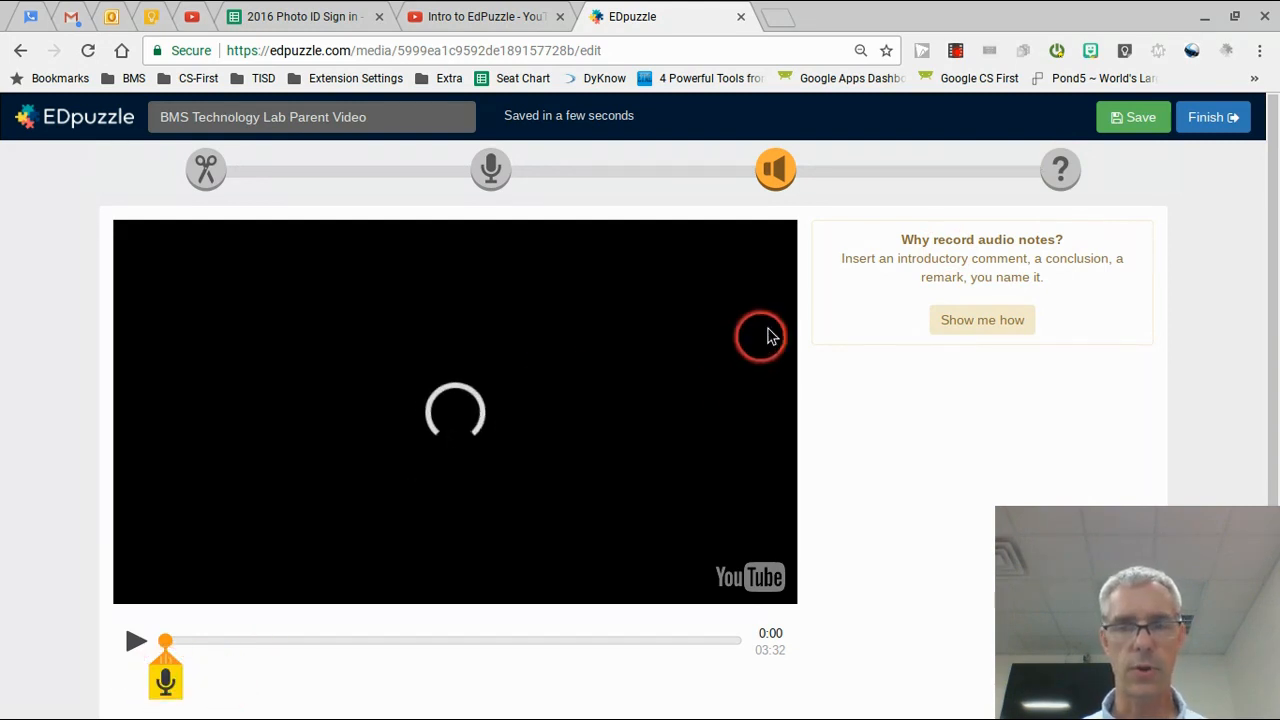
mouse_move(166, 678)
mouse_down()
mouse_move(208, 693)
mouse_move(165, 679)
mouse_move(410, 680)
mouse_move(197, 676)
mouse_move(177, 623)
mouse_up()
click(412, 663)
click(1126, 213)
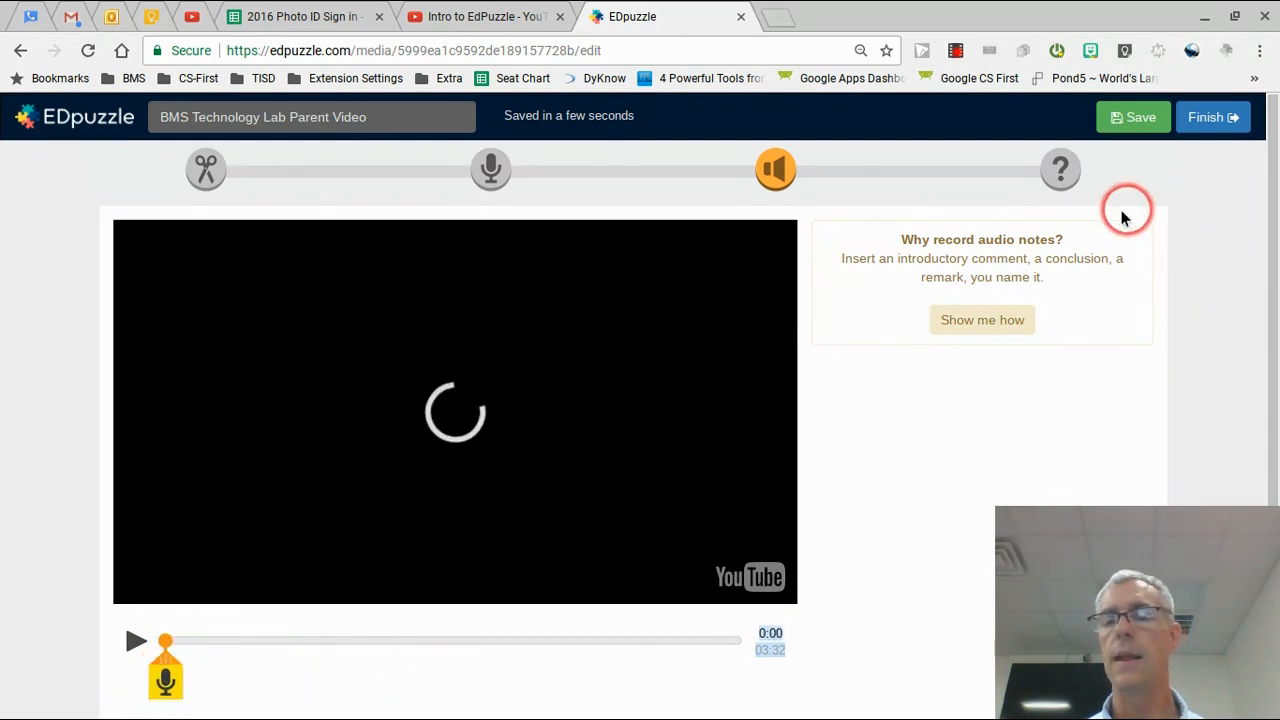
Switch to the quiz stage, position the question marker at 0:41 on the timeline and start a new question.
click(1061, 170)
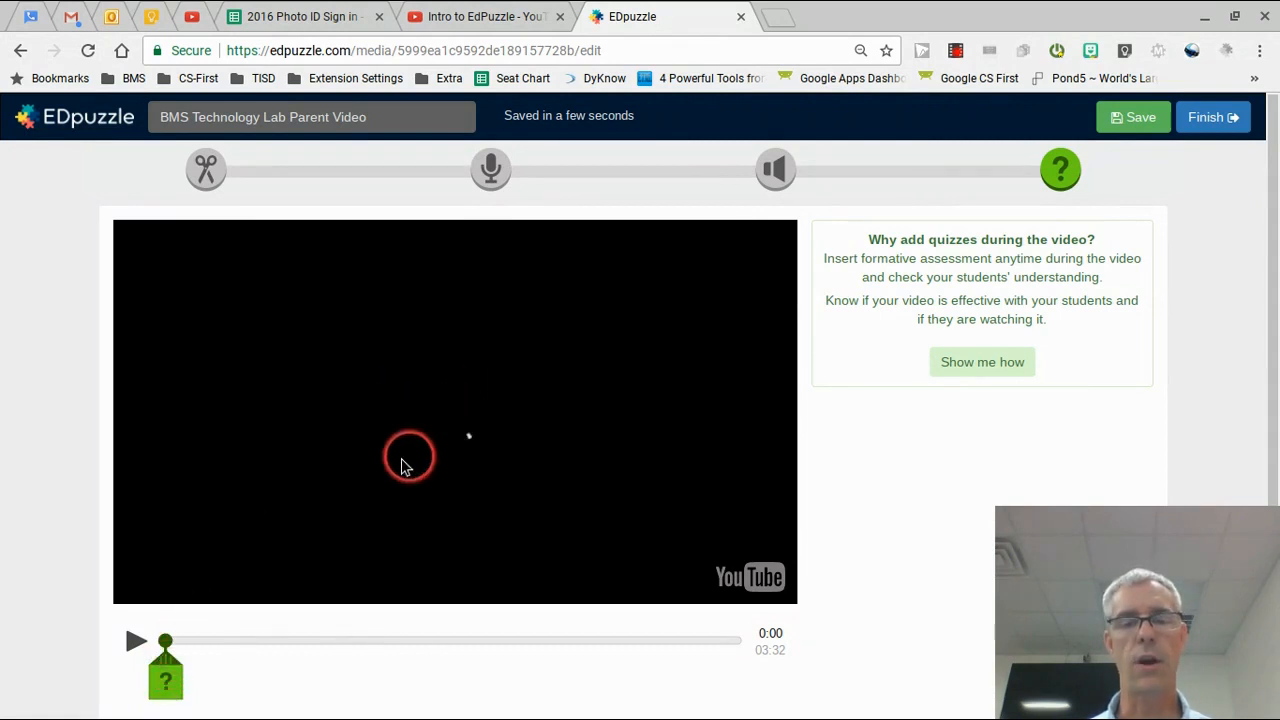
click(130, 645)
click(130, 641)
click(166, 684)
mouse_move(169, 662)
mouse_down()
mouse_move(389, 656)
mouse_move(277, 655)
mouse_up()
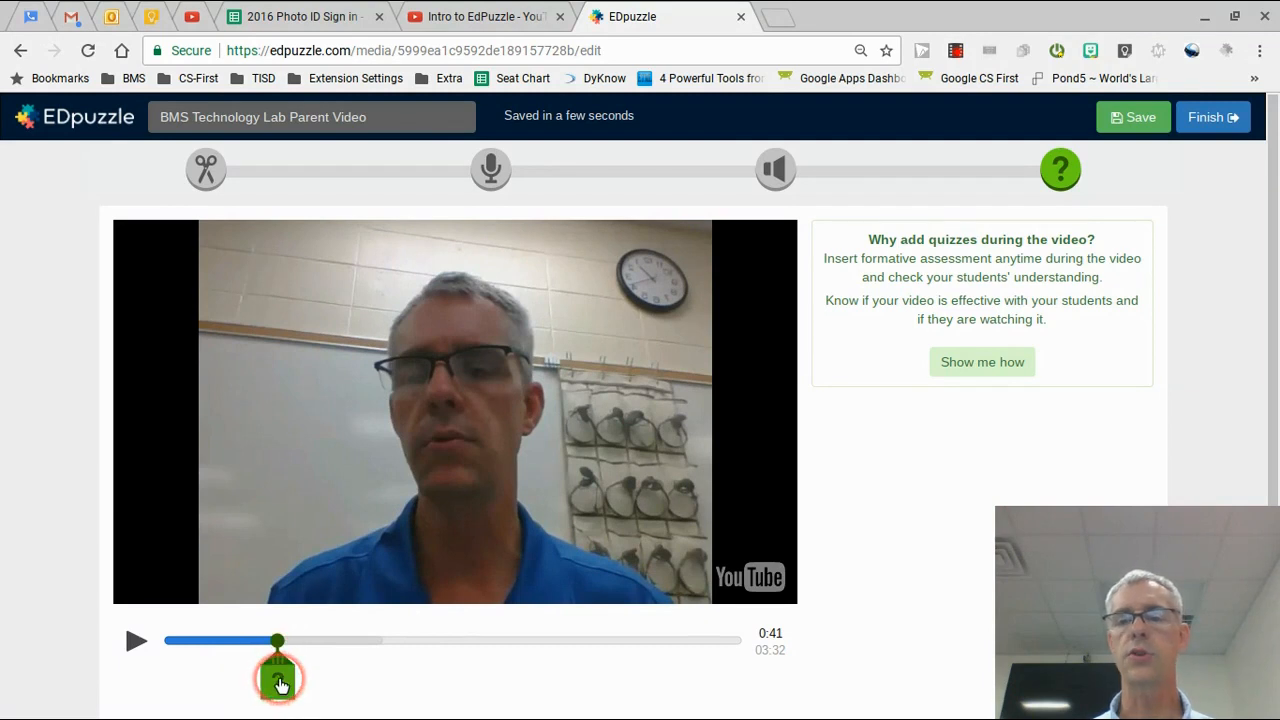
click(281, 684)
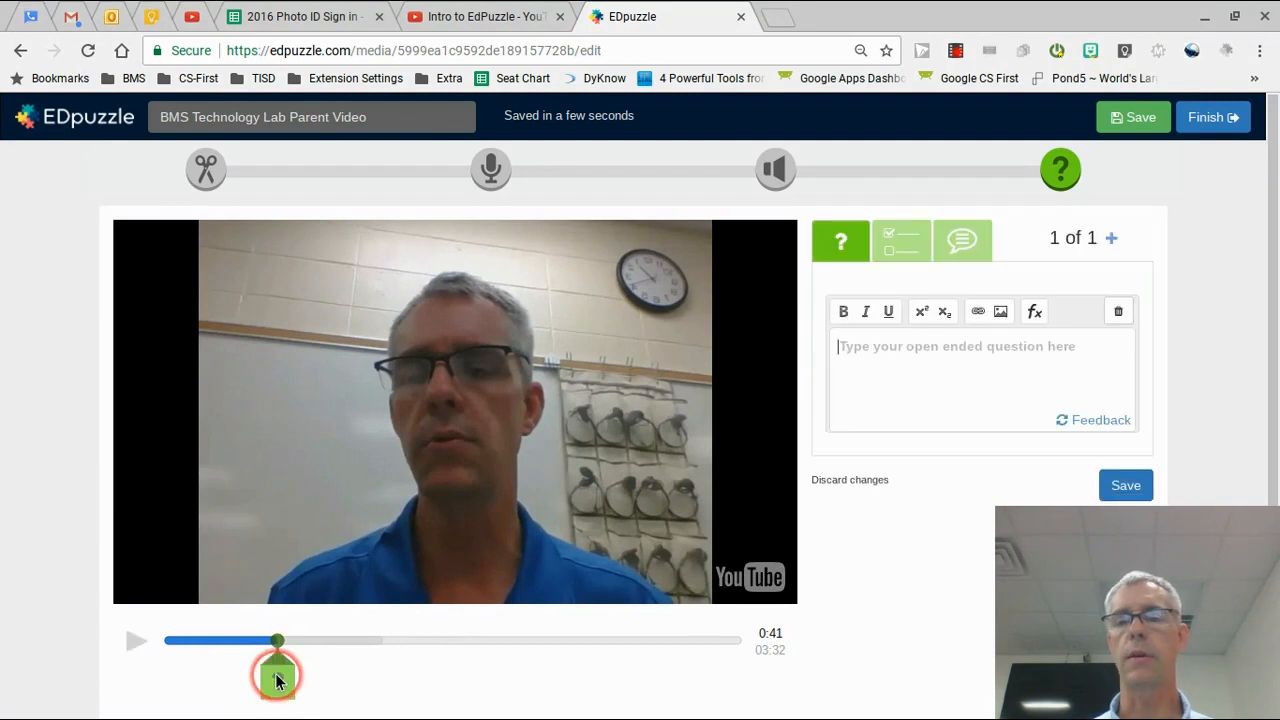
click(690, 683)
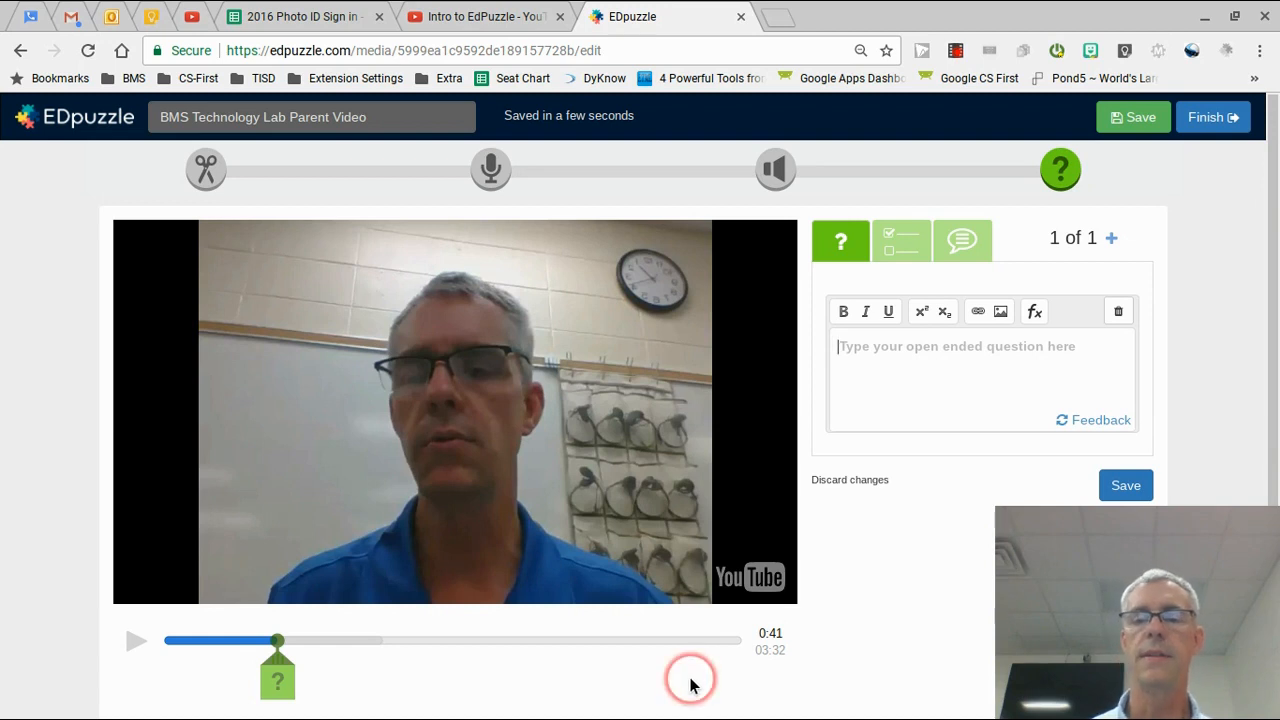
Examine the open-ended, multiple choice and comment forms available for the question.
click(842, 245)
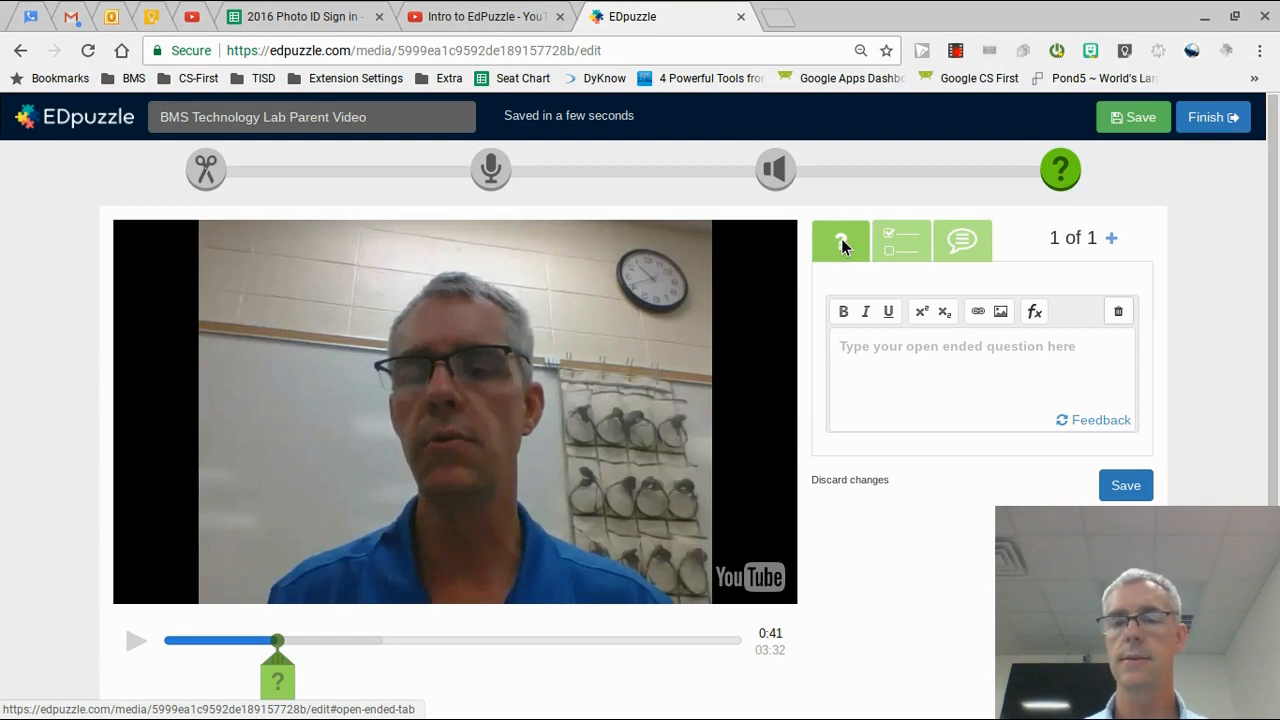
click(897, 242)
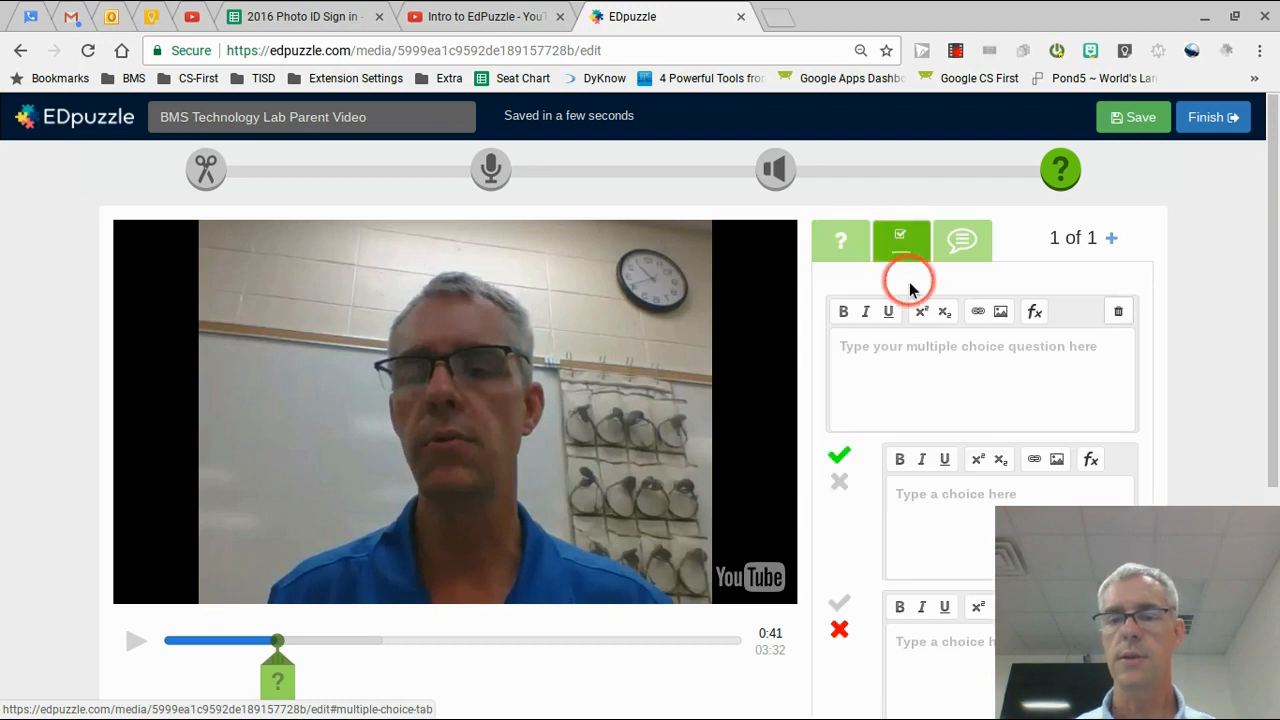
scroll(895, 590, down, 1)
scroll(895, 590, down, 2)
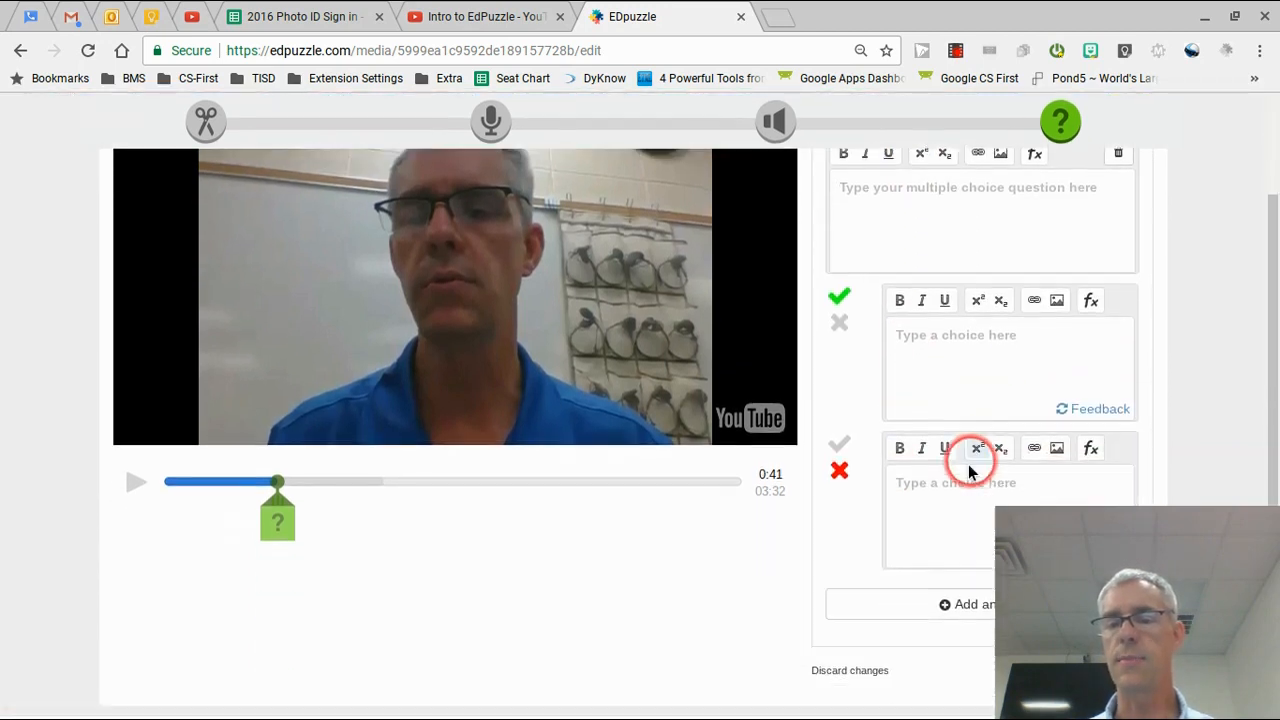
scroll(950, 500, up, 1)
scroll(960, 410, up, 3)
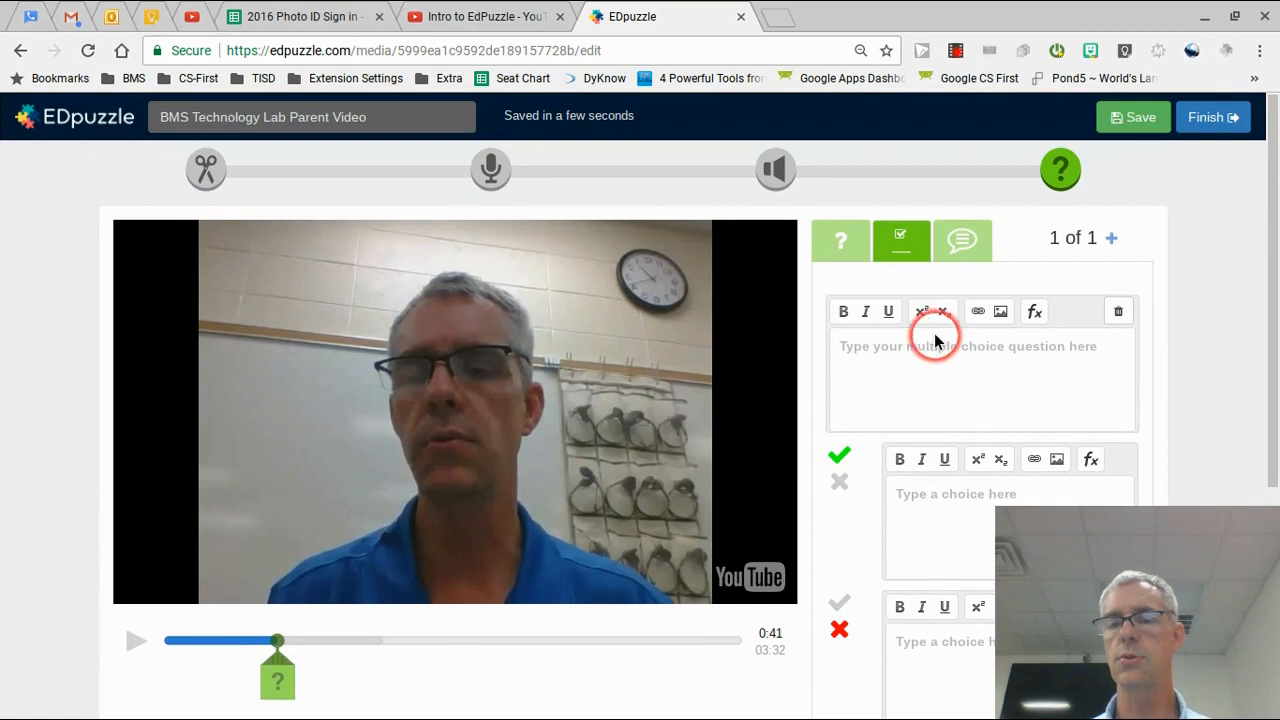
click(966, 243)
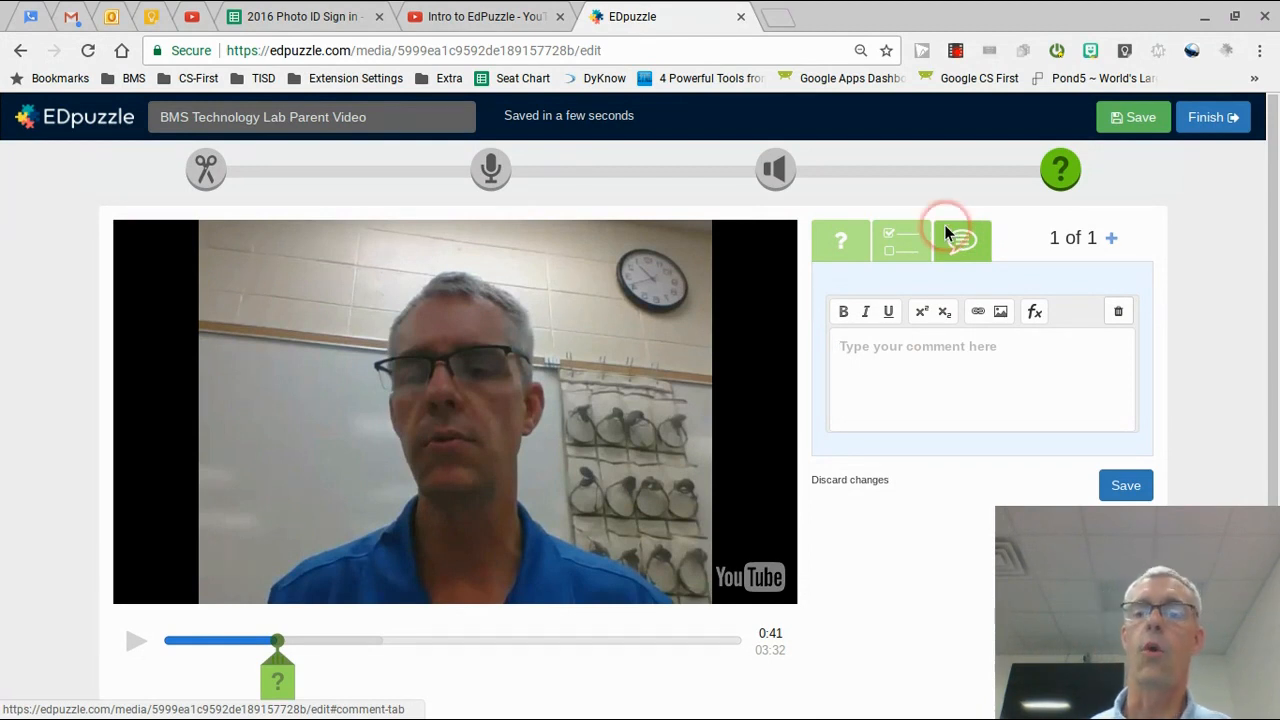
click(958, 251)
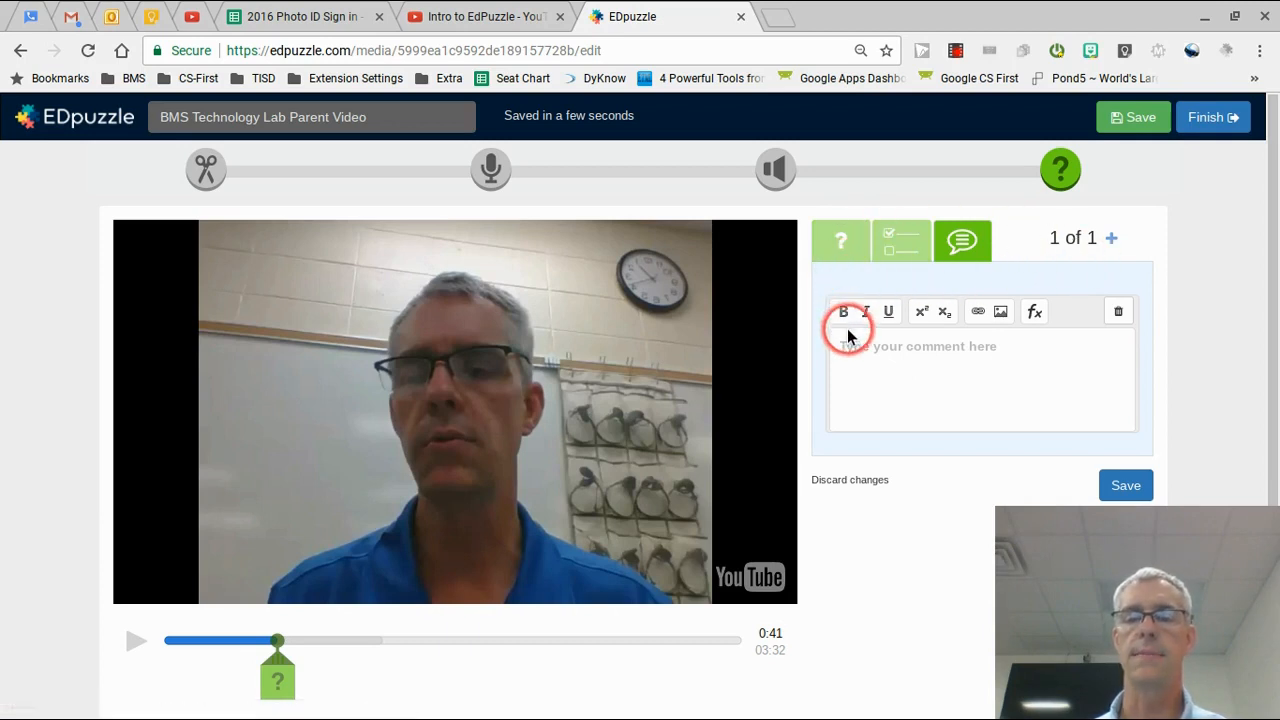
Add and save the open-ended question "What is your name?" at 0:41, and continue the video.
click(846, 238)
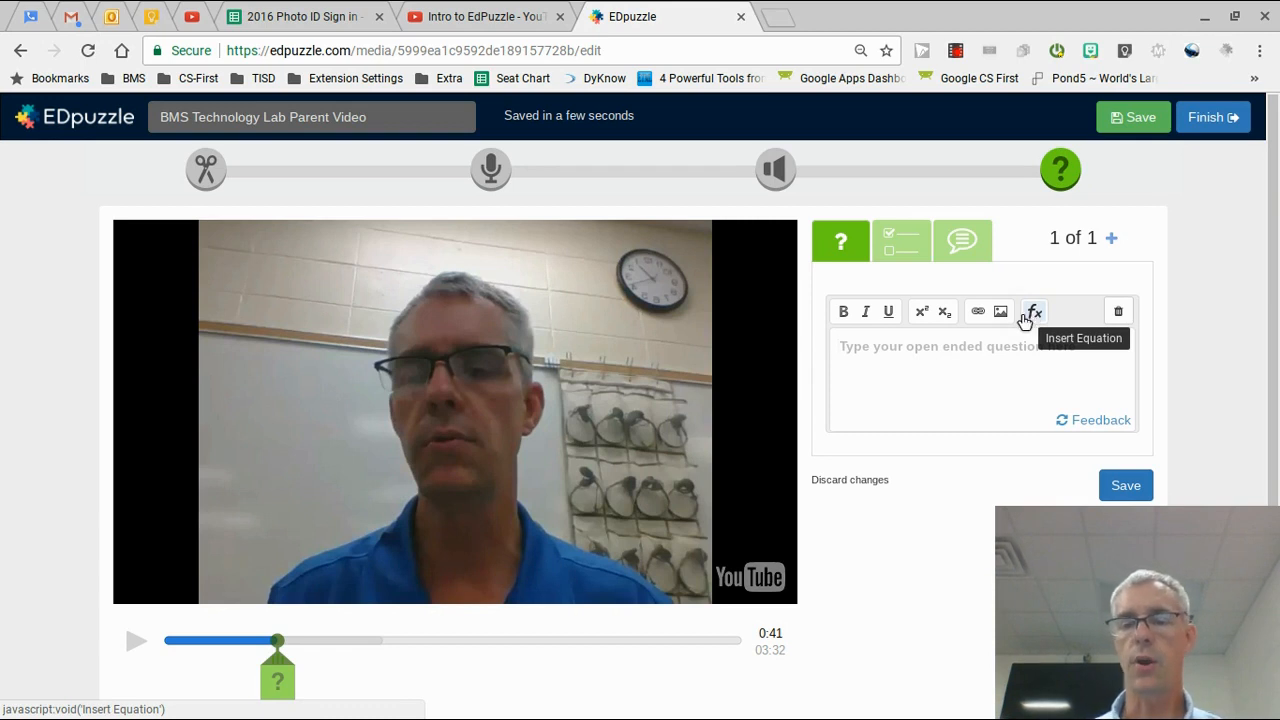
click(957, 336)
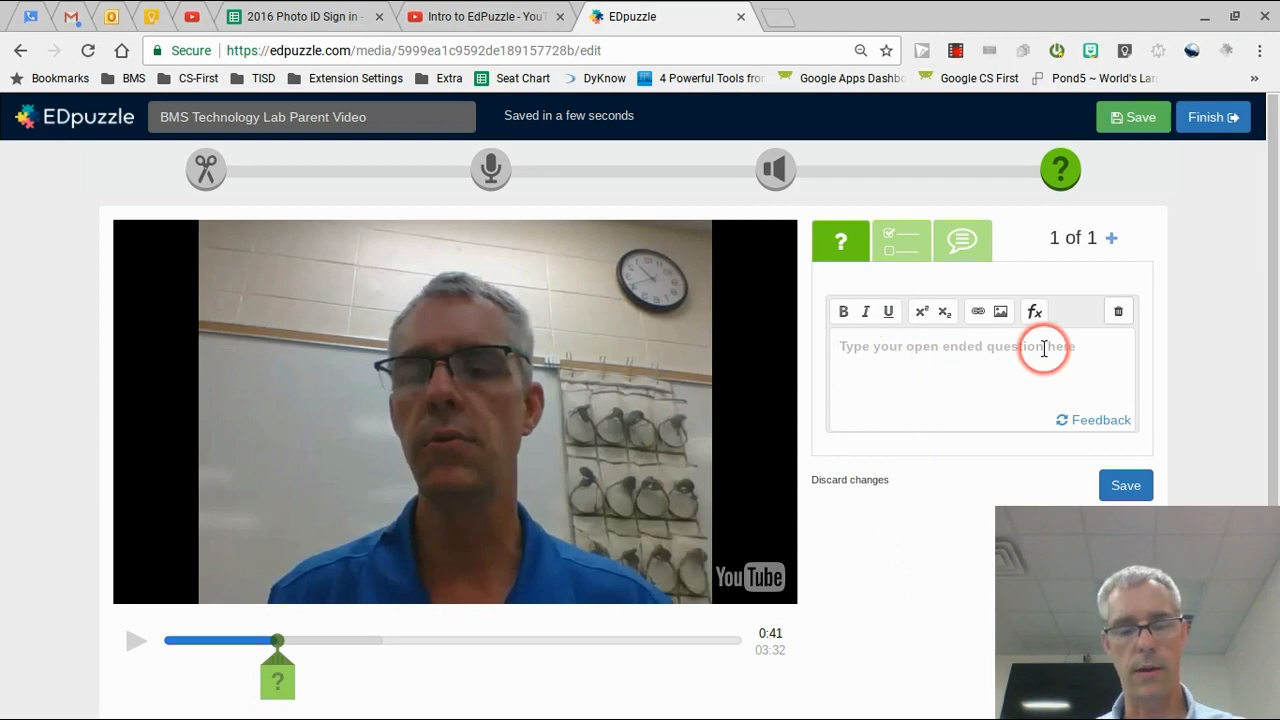
text(W)
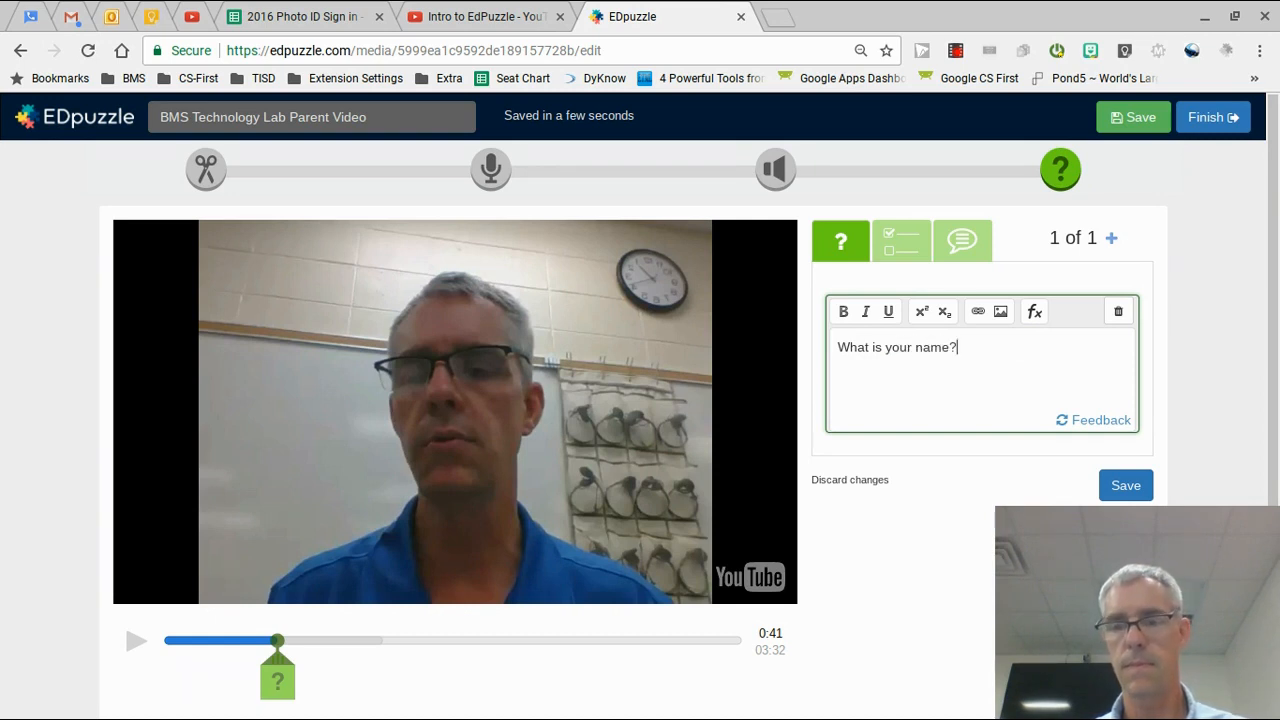
click(1132, 490)
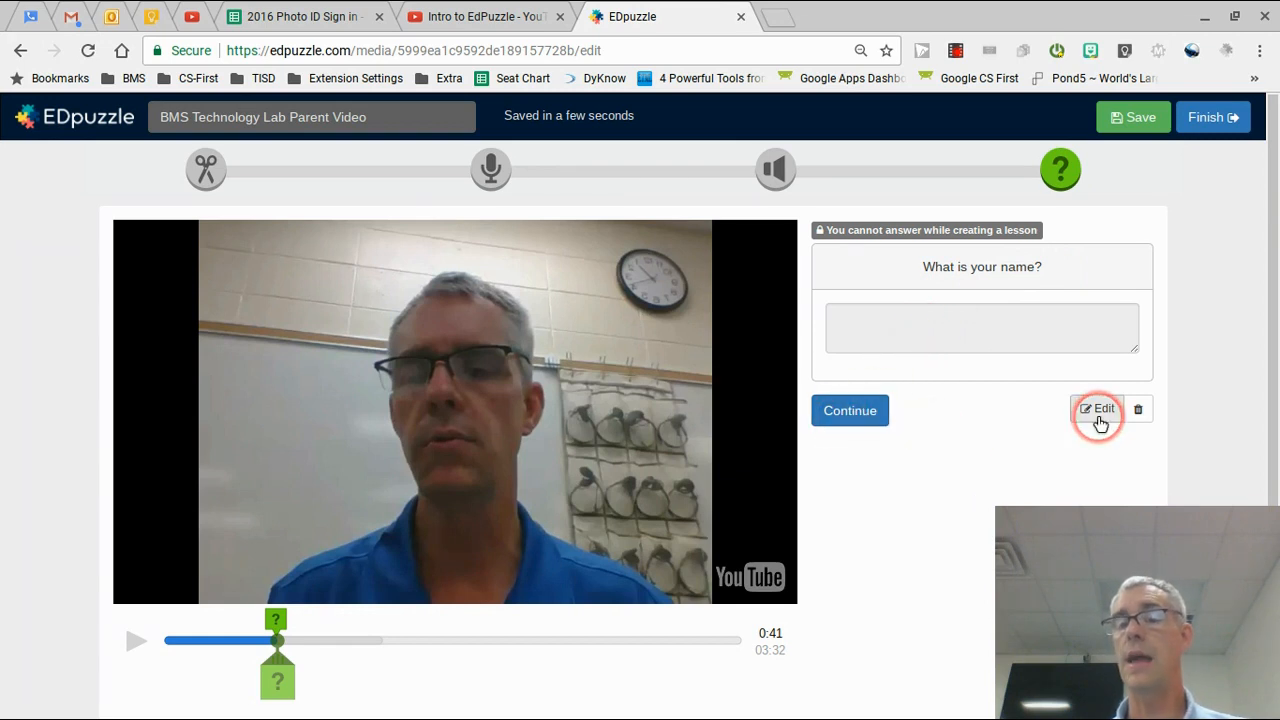
click(852, 411)
Move the question marker to 02:10 on the timeline and save the lesson.
click(272, 680)
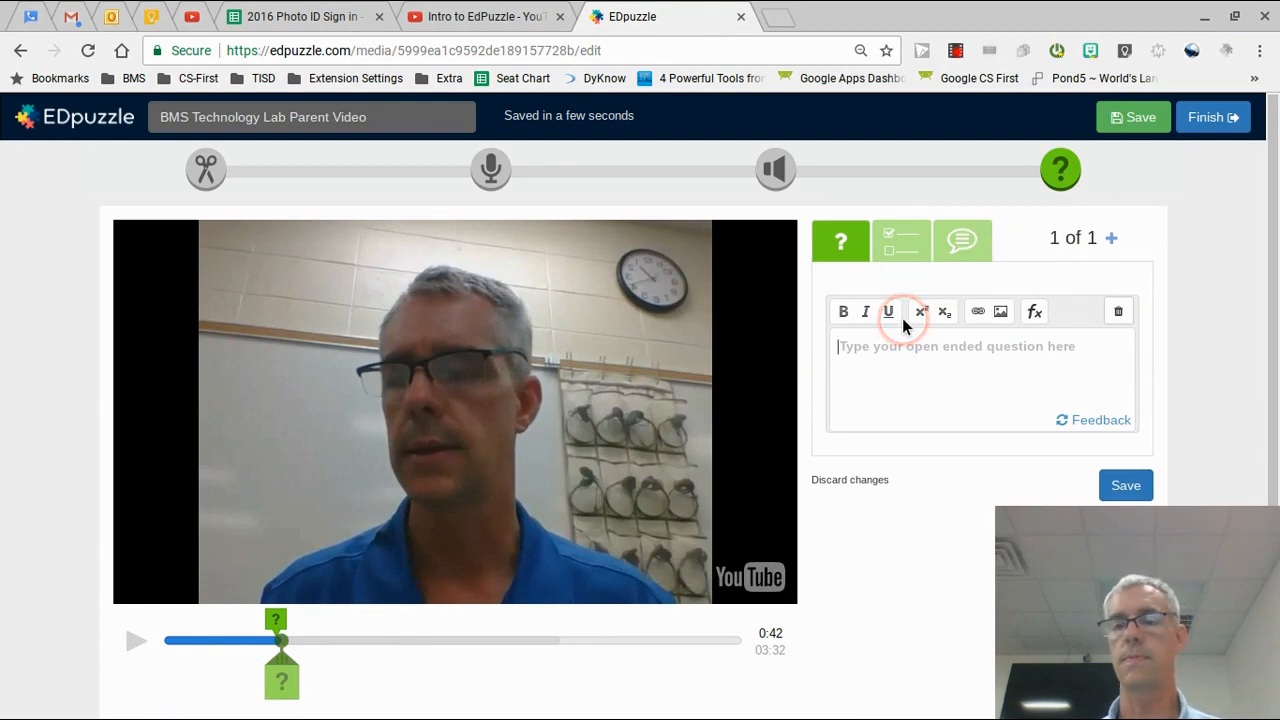
mouse_move(283, 666)
mouse_down()
mouse_move(325, 682)
mouse_move(518, 682)
mouse_up()
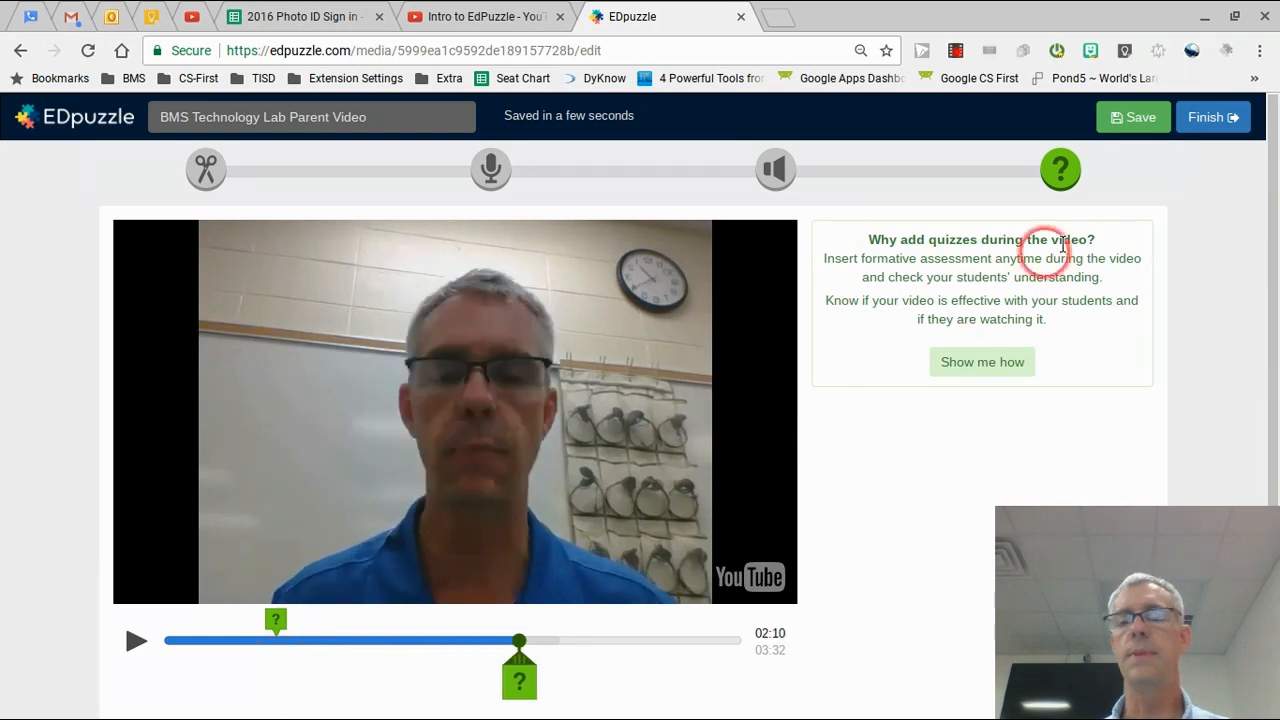
click(1147, 118)
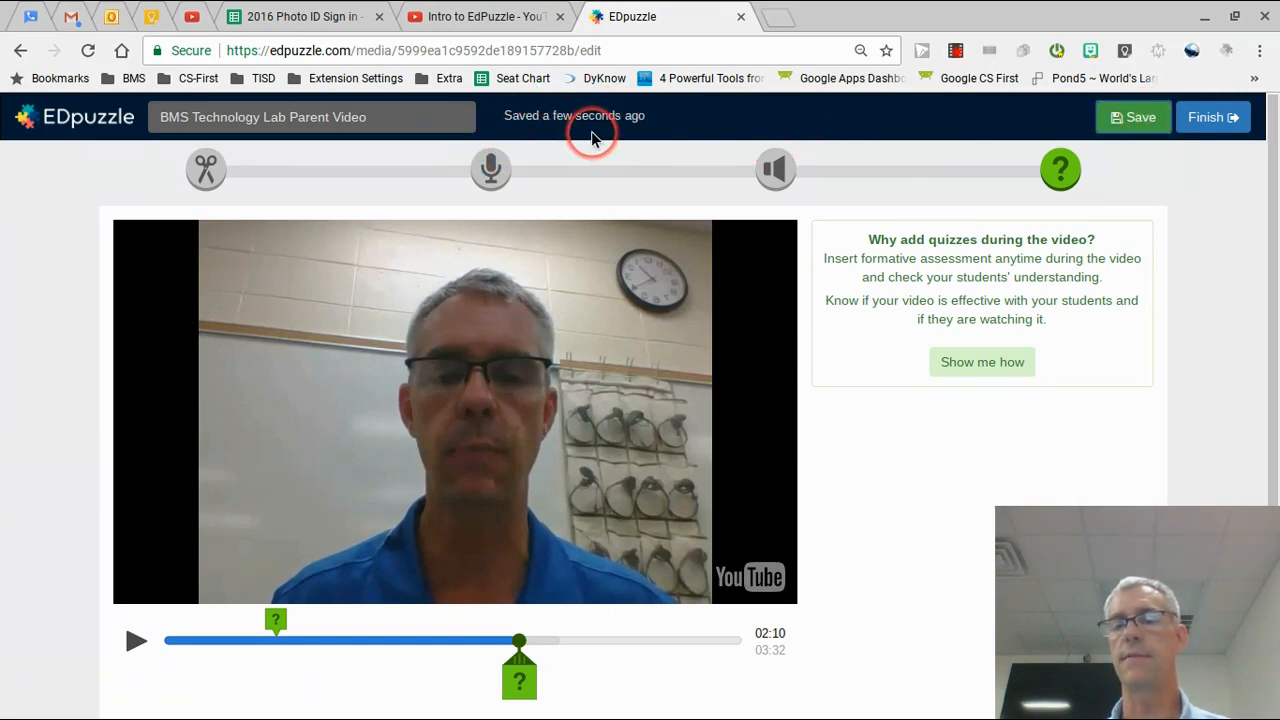
Run the marker to the end of the video, finish the lesson and review its options for sharing with anyone.
drag(520, 658, 746, 657)
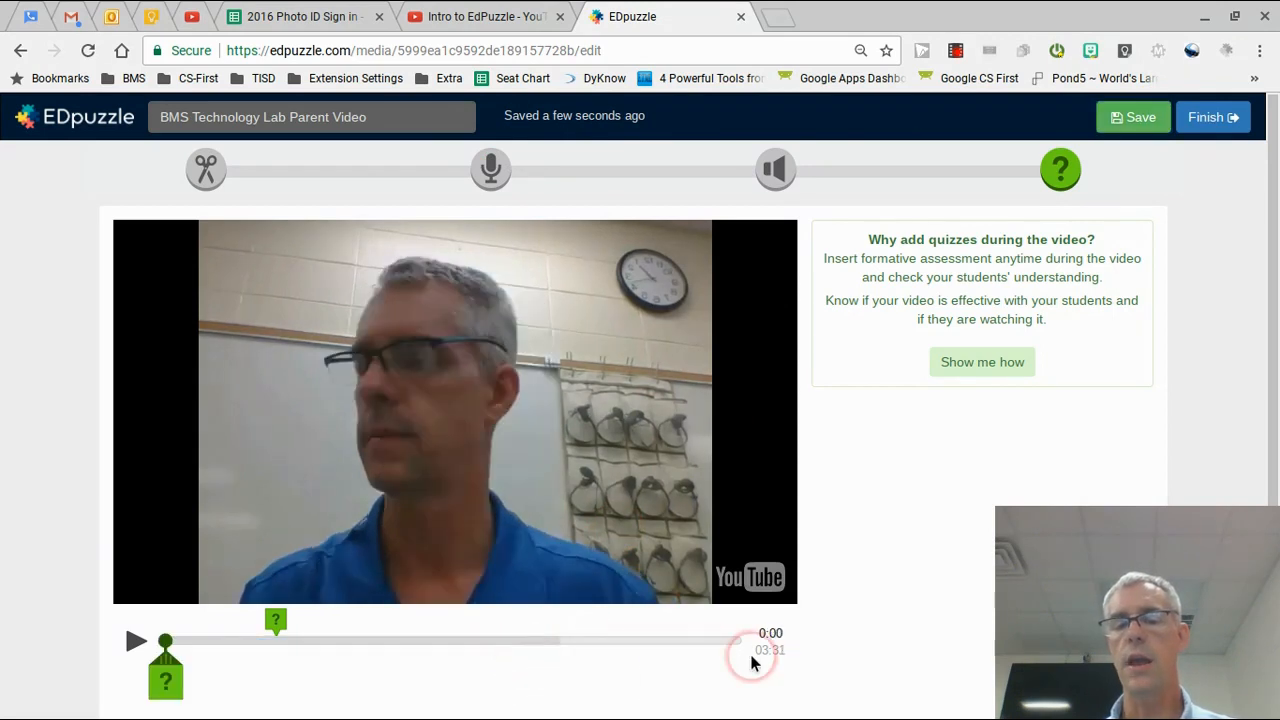
click(1214, 118)
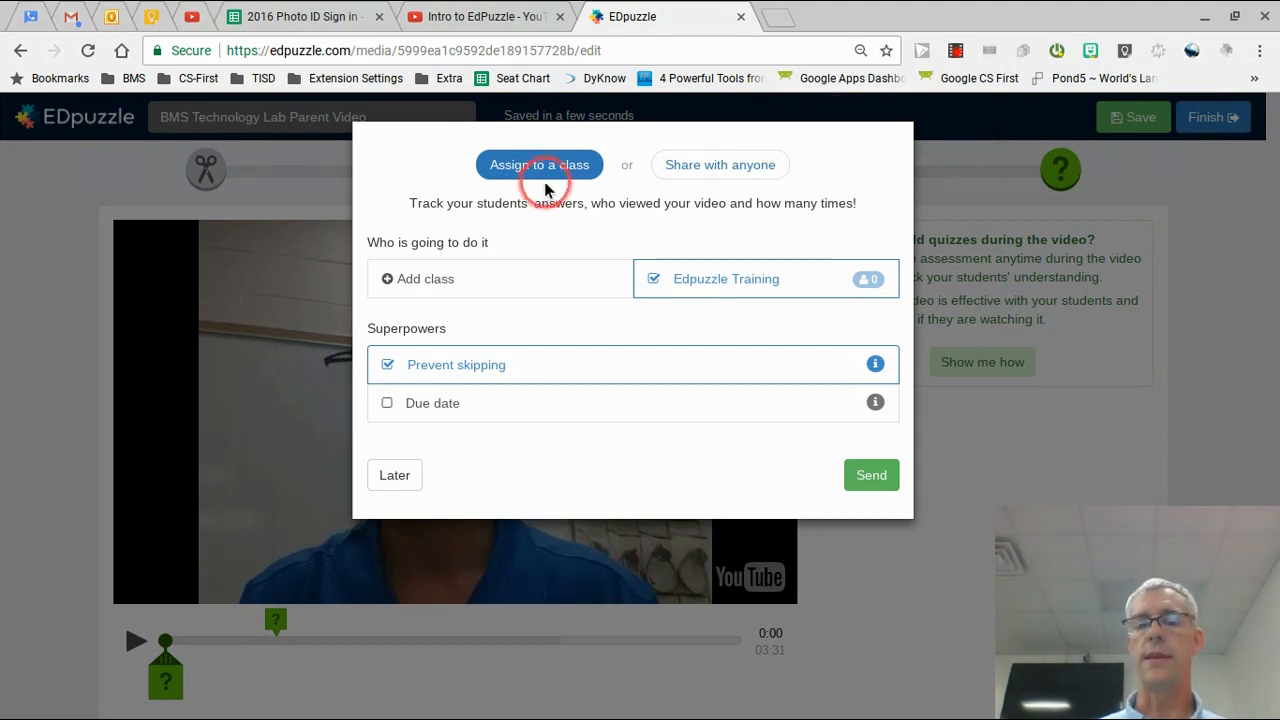
click(446, 284)
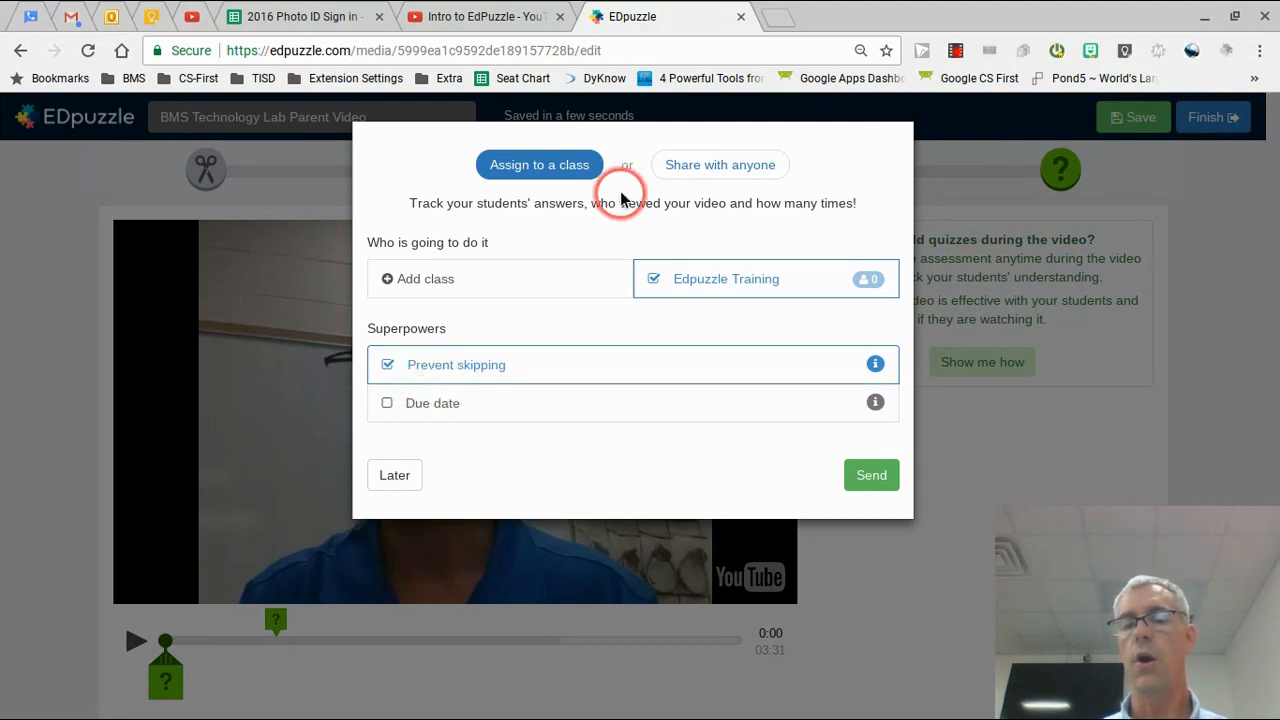
click(700, 170)
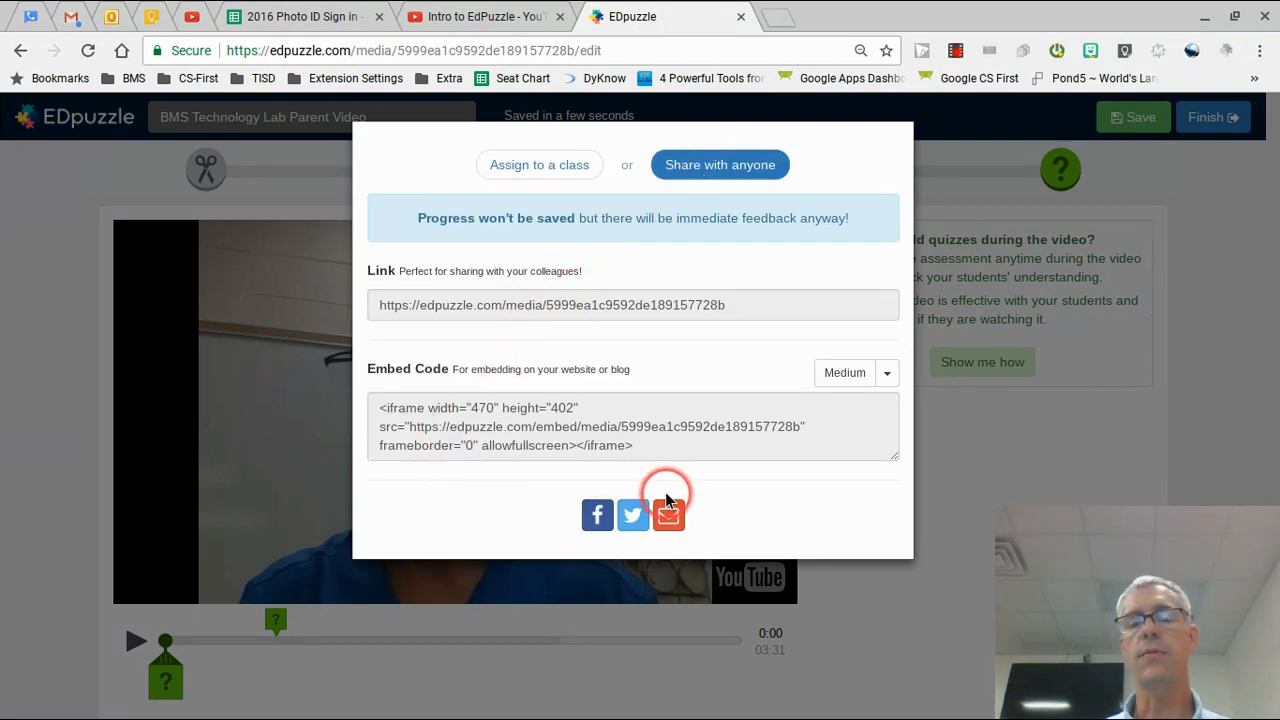
Assign the lesson to the Edpuzzle Training class with Prevent skipping enabled and no due date.
click(550, 168)
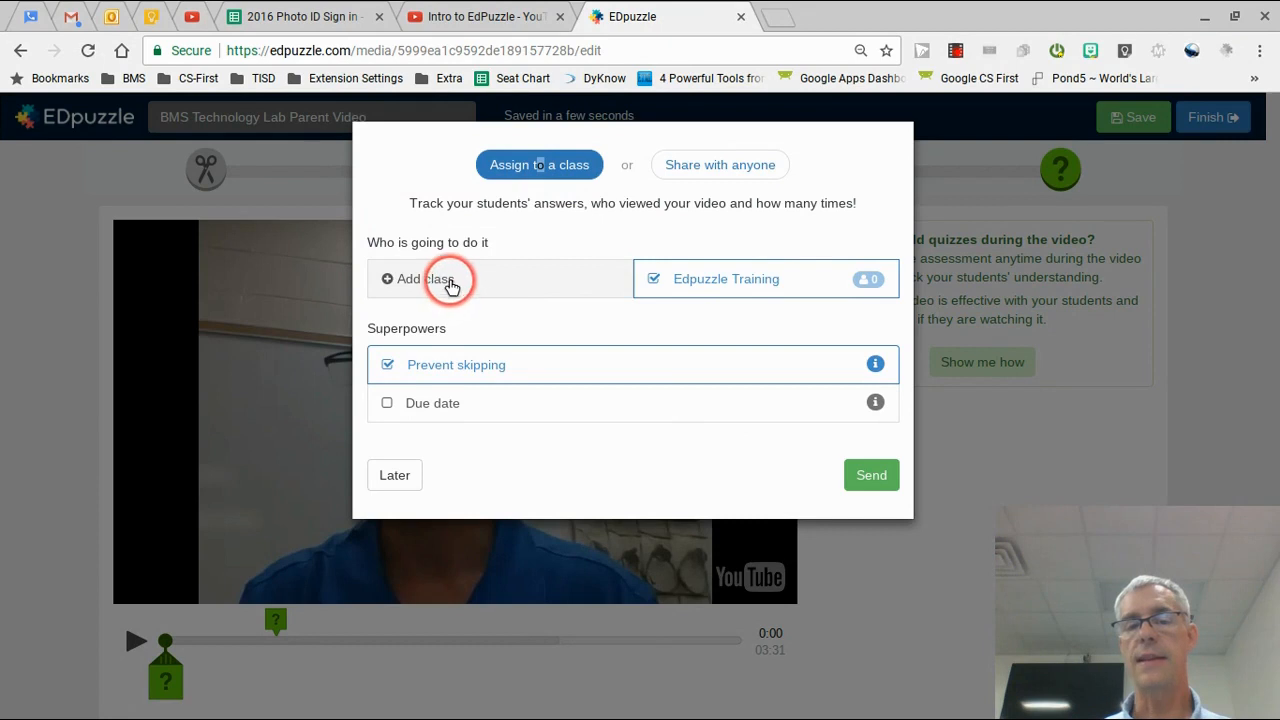
click(872, 477)
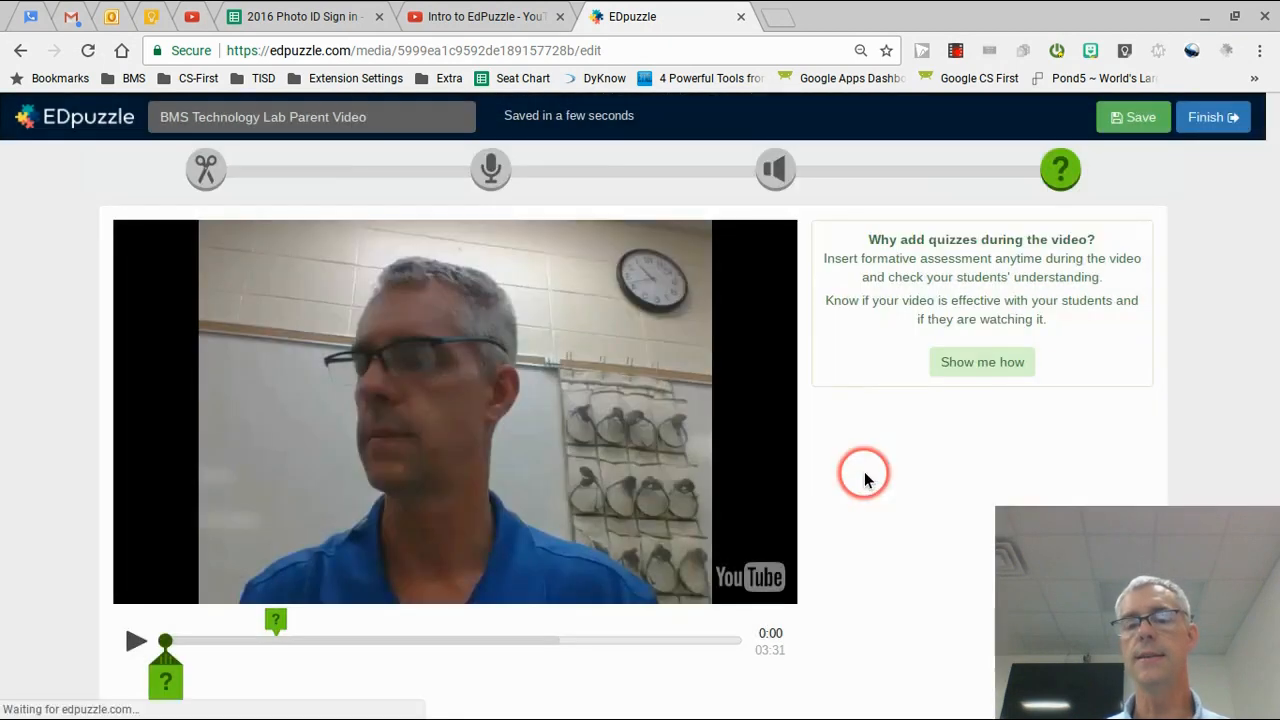